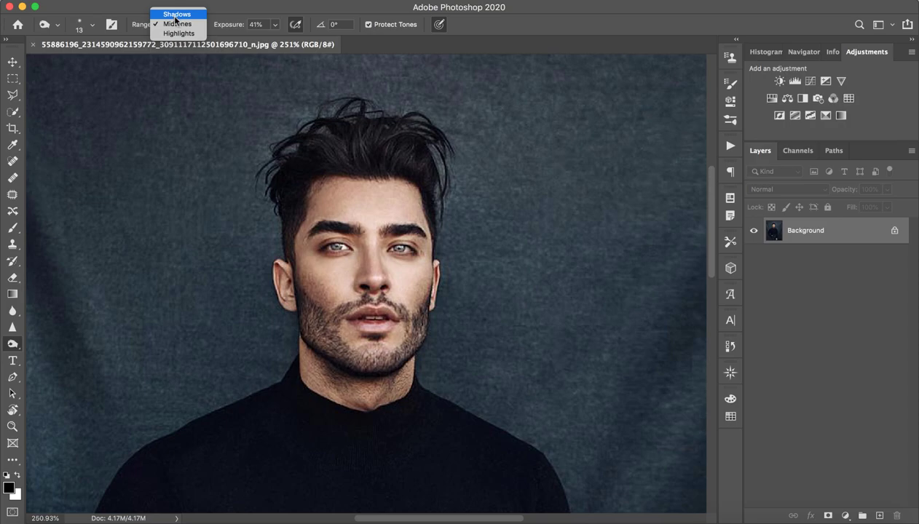
# Burn a bruise beneath the eye on the photo's left, using the Shadows range at 20% exposure.
pyautogui.moveTo(233, 27); pyautogui.dragTo(219, 30)
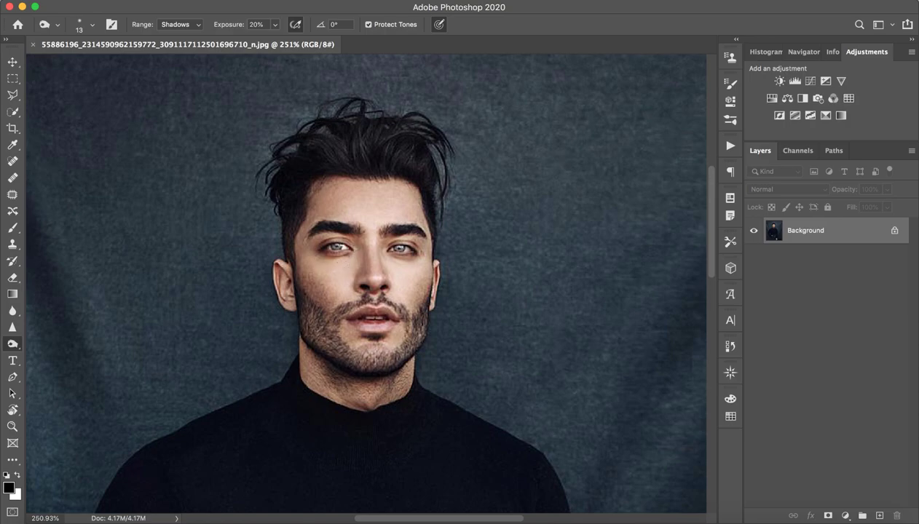
pyautogui.click(331, 263)
pyautogui.moveTo(342, 266)
pyautogui.mouseDown()
pyautogui.moveTo(349, 257)
pyautogui.moveTo(340, 269)
pyautogui.mouseUp()
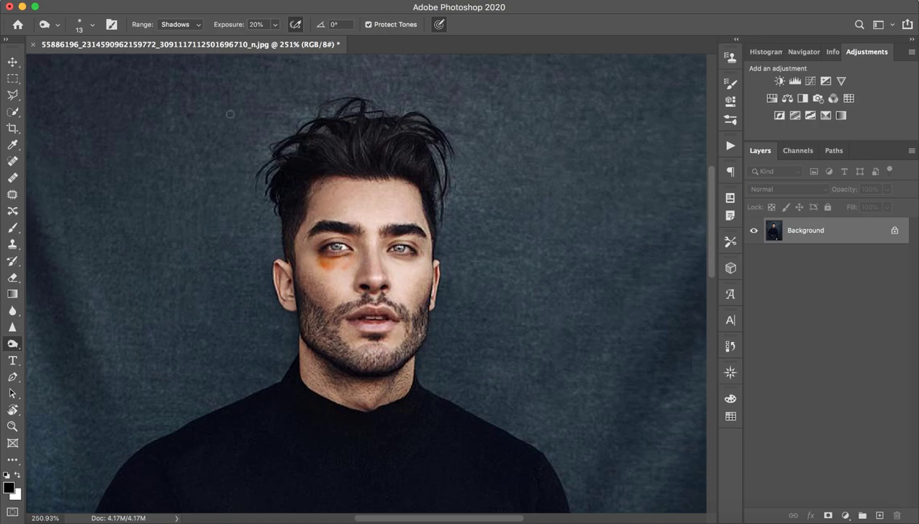
# Burn the edge of the under-eye bruise in the Highlights range and deepen its middle in the Shadows range.
pyautogui.click(182, 27)
pyautogui.click(176, 40)
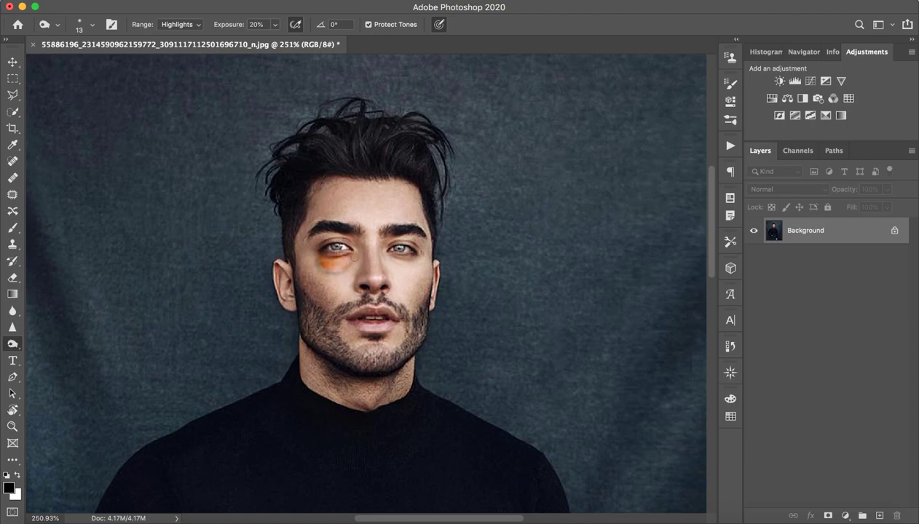
pyautogui.click(188, 24)
pyautogui.click(176, 6)
pyautogui.moveTo(332, 260); pyautogui.dragTo(338, 259)
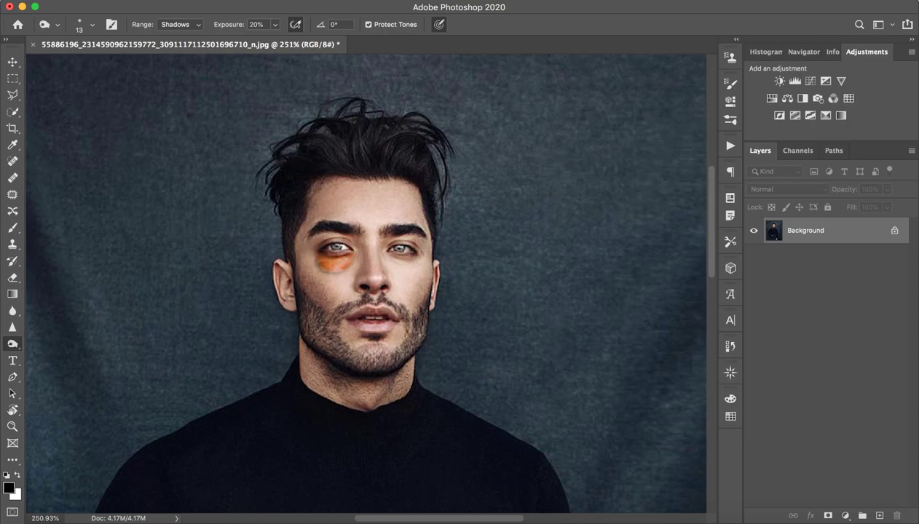
# Burn a reddish bruise along the shaded side of the nose bridge in the Shadows range.
pyautogui.press('z')
pyautogui.moveTo(408, 269); pyautogui.dragTo(435, 280)
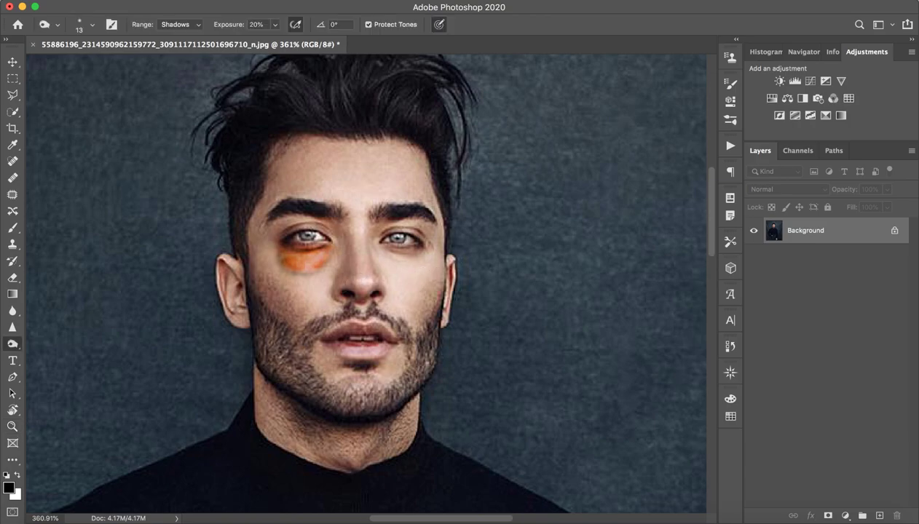
pyautogui.moveTo(353, 274)
pyautogui.mouseDown()
pyautogui.moveTo(354, 265)
pyautogui.moveTo(359, 278)
pyautogui.mouseUp()
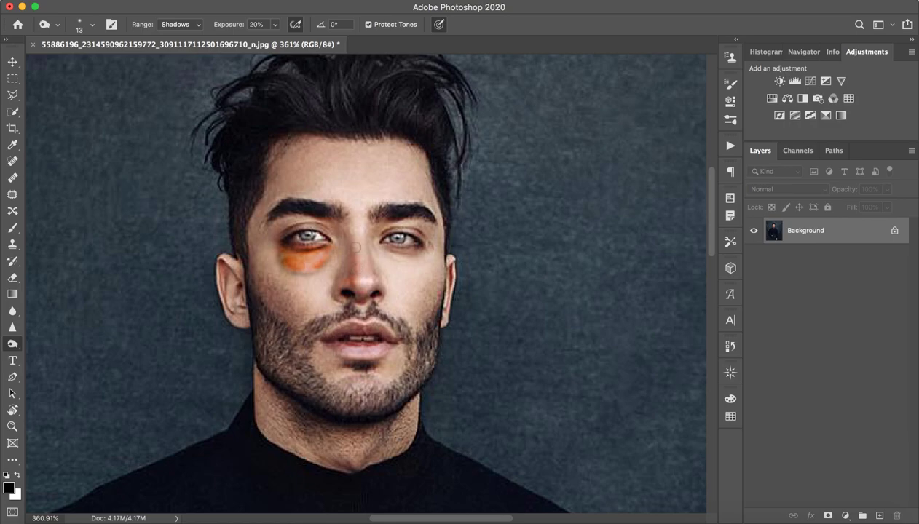
pyautogui.press('z')
pyautogui.keyDown('alt'); pyautogui.click(350, 271); pyautogui.keyUp('alt')
pyautogui.keyDown('alt'); pyautogui.click(350, 271); pyautogui.keyUp('alt')
pyautogui.press('o')
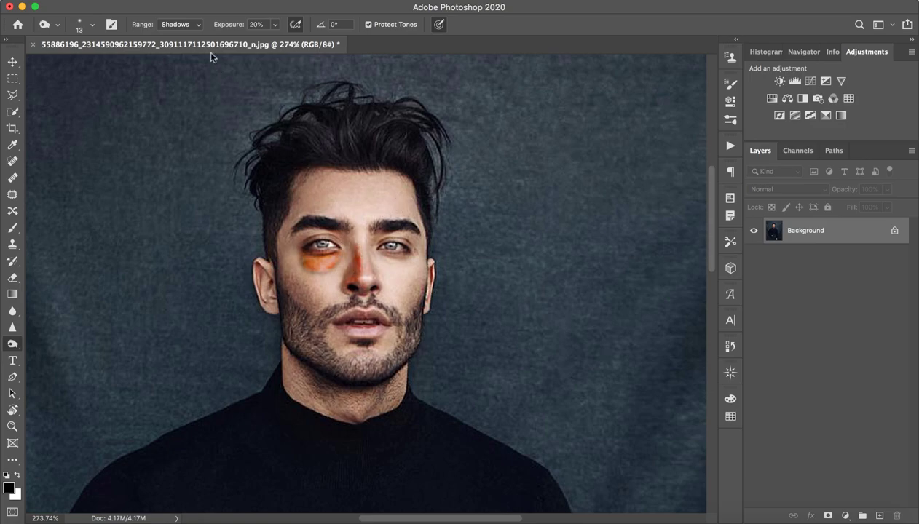
# Burn the edge of the nose bruise in the Highlights range and darken around the bruised eye in the Shadows range.
pyautogui.click(178, 25)
pyautogui.click(182, 40)
pyautogui.moveTo(354, 284); pyautogui.dragTo(341, 282)
pyautogui.click(195, 24)
pyautogui.click(175, 8)
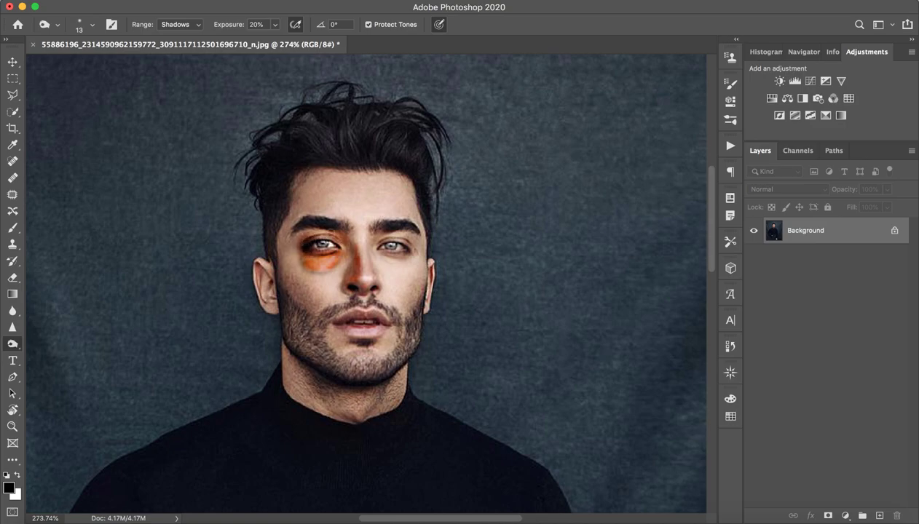
# Deepen the bruise under the eye with the Burn tool at 25% exposure in the Midtones range.
pyautogui.moveTo(227, 27); pyautogui.dragTo(231, 27)
pyautogui.click(193, 28)
pyautogui.click(186, 34)
pyautogui.moveTo(308, 254); pyautogui.dragTo(313, 256)
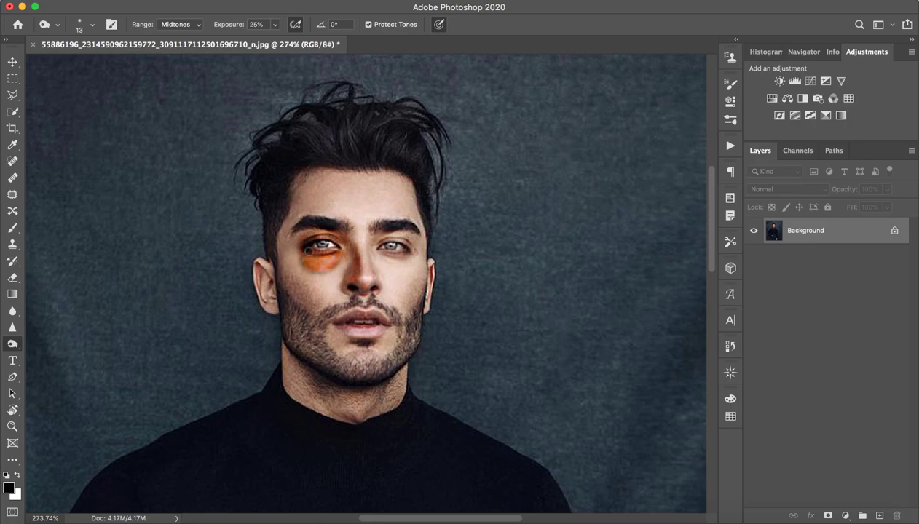
pyautogui.moveTo(308, 262); pyautogui.dragTo(306, 261)
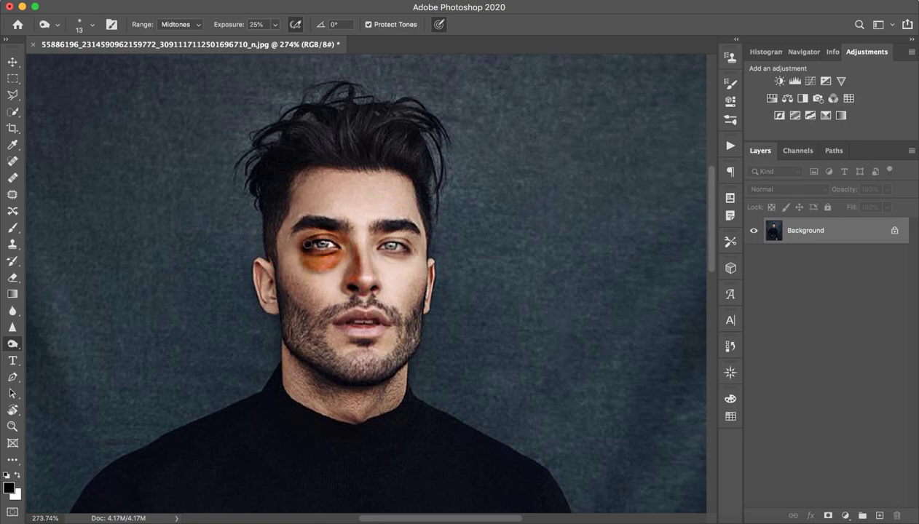
# Burn a faint spot on the forehead above the unbruised eye in the Highlights range.
pyautogui.press('z')
pyautogui.moveTo(393, 242)
pyautogui.mouseDown()
pyautogui.moveTo(359, 242)
pyautogui.moveTo(377, 242)
pyautogui.mouseUp()
pyautogui.press('o')
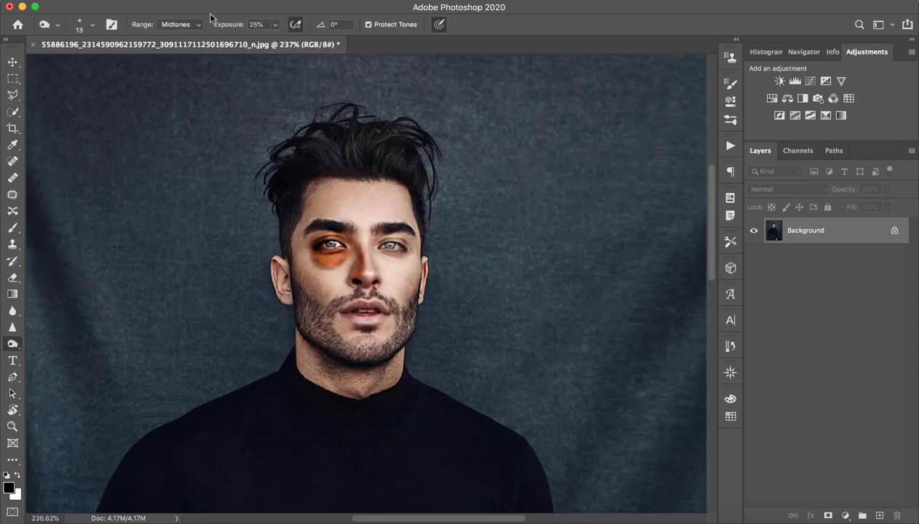
pyautogui.click(180, 24)
pyautogui.click(183, 36)
pyautogui.moveTo(388, 194); pyautogui.dragTo(389, 200)
# Intensify the forehead bruise in the Shadows range, raising the exposure to 59% and the brush size to 24.
pyautogui.click(182, 25)
pyautogui.click(175, 6)
pyautogui.moveTo(388, 204); pyautogui.dragTo(385, 205)
pyautogui.moveTo(236, 26); pyautogui.dragTo(261, 27)
pyautogui.moveTo(373, 205)
pyautogui.mouseDown()
pyautogui.moveTo(385, 194)
pyautogui.moveTo(379, 203)
pyautogui.moveTo(392, 198)
pyautogui.moveTo(396, 208)
pyautogui.moveTo(383, 186)
pyautogui.moveTo(369, 186)
pyautogui.moveTo(393, 206)
pyautogui.moveTo(391, 188)
pyautogui.mouseUp()
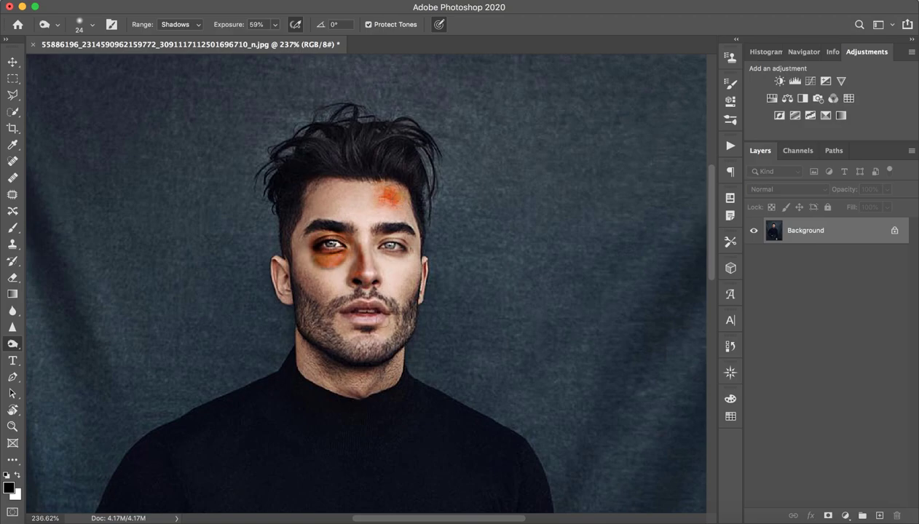
# Burn a bruise at the corner of the mouth on the photo's right with a size 11 brush in the Shadows range.
pyautogui.moveTo(382, 324); pyautogui.dragTo(375, 327)
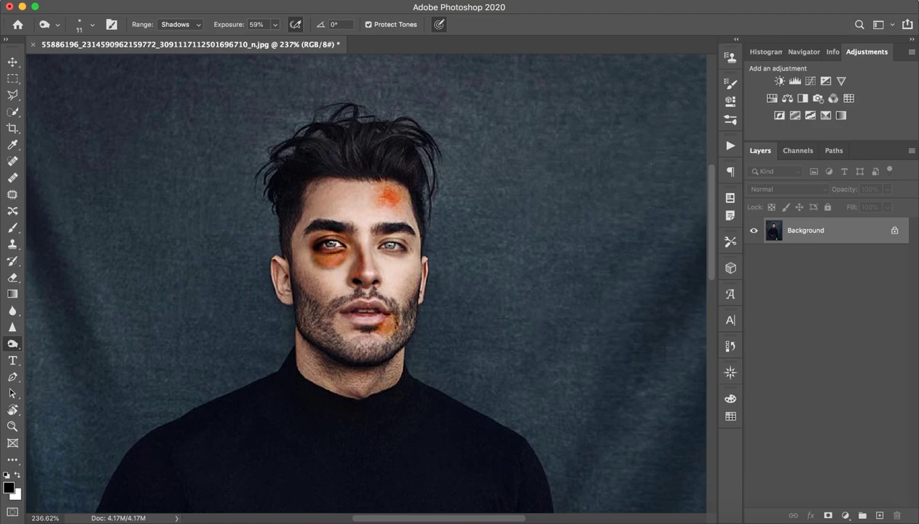
pyautogui.moveTo(395, 323); pyautogui.dragTo(388, 320)
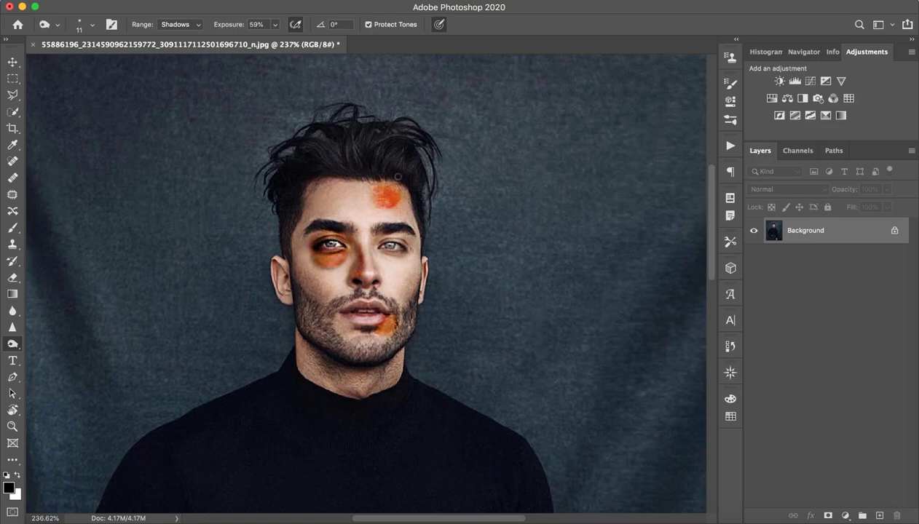
# Try burning the forehead bruise in the Midtones range and undo the strokes.
pyautogui.click(182, 24)
pyautogui.click(176, 32)
pyautogui.moveTo(375, 198)
pyautogui.mouseDown()
pyautogui.moveTo(381, 182)
pyautogui.moveTo(399, 209)
pyautogui.moveTo(405, 197)
pyautogui.moveTo(400, 204)
pyautogui.mouseUp()
pyautogui.press('super+z')
pyautogui.press('super+z')
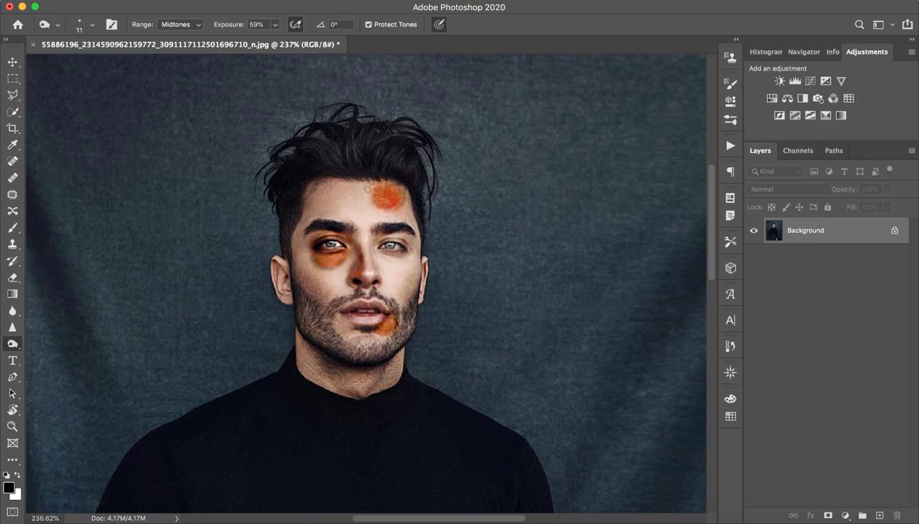
# Darken the forehead bruise and its edges in the Highlights range with a size 24 brush.
pyautogui.click(195, 25)
pyautogui.click(182, 33)
pyautogui.moveTo(376, 193)
pyautogui.mouseDown()
pyautogui.moveTo(380, 204)
pyautogui.moveTo(386, 198)
pyautogui.mouseUp()
pyautogui.moveTo(378, 206)
pyautogui.mouseDown()
pyautogui.moveTo(369, 202)
pyautogui.moveTo(377, 193)
pyautogui.mouseUp()
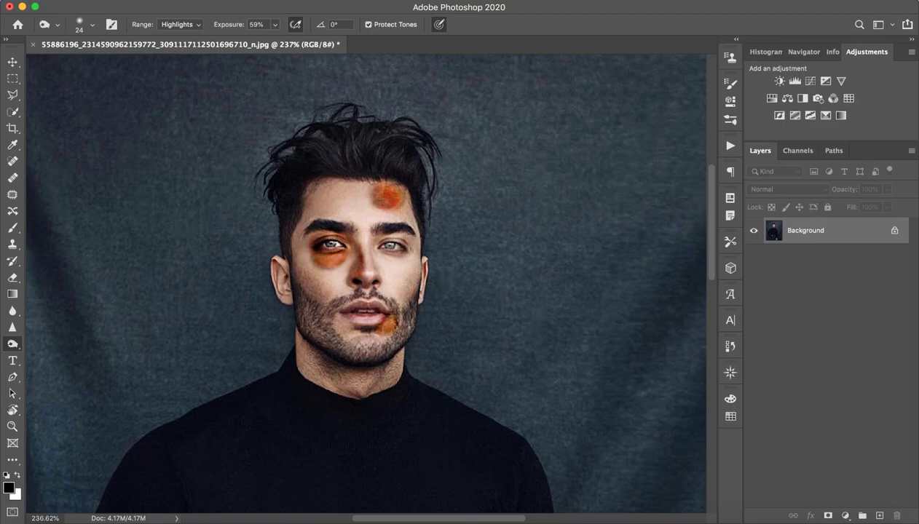
# Try burning a mark on the cheek at the photo's right in the Shadows range with a size 8 brush.
pyautogui.press('z')
pyautogui.moveTo(402, 258)
pyautogui.mouseDown()
pyautogui.moveTo(357, 267)
pyautogui.moveTo(405, 260)
pyautogui.moveTo(413, 272)
pyautogui.mouseUp()
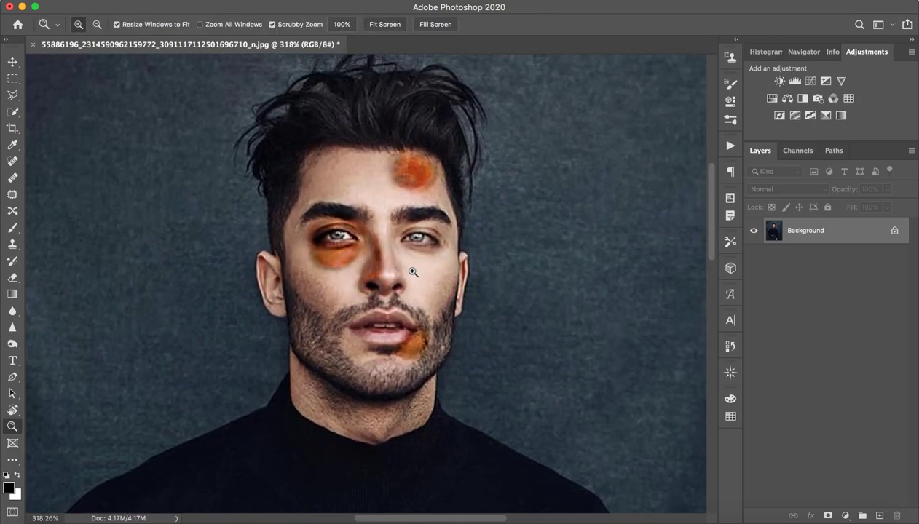
pyautogui.press('o')
pyautogui.click(190, 25)
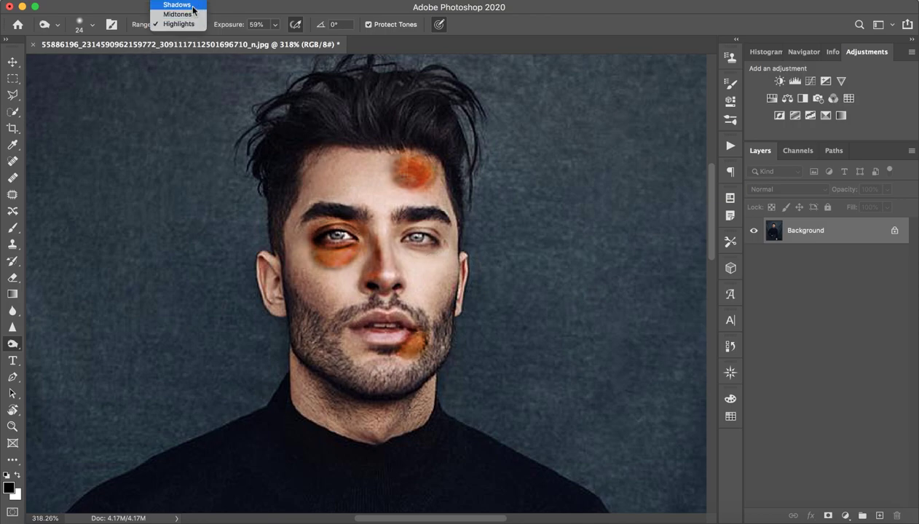
pyautogui.click(192, 5)
pyautogui.moveTo(433, 275); pyautogui.dragTo(422, 276)
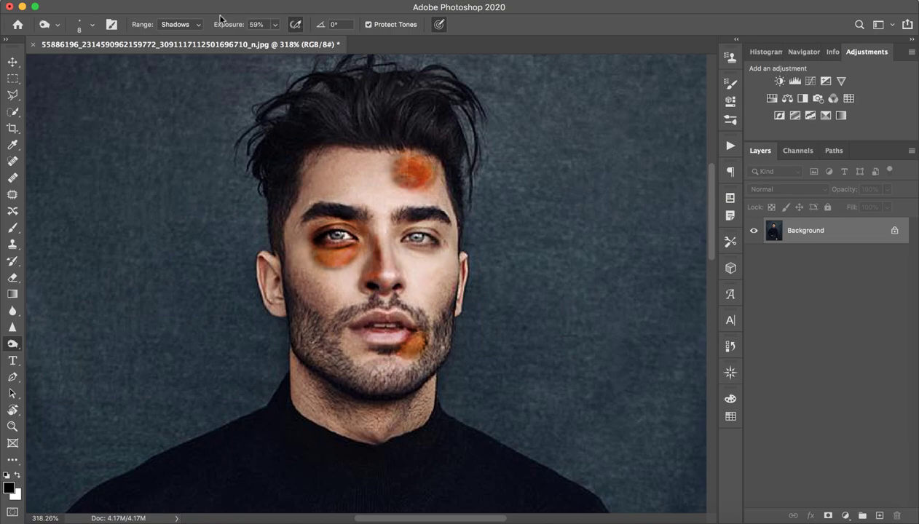
# Try a cheek scratch in the Highlights range and undo it.
pyautogui.click(181, 25)
pyautogui.click(178, 40)
pyautogui.moveTo(424, 287)
pyautogui.mouseDown()
pyautogui.moveTo(446, 263)
pyautogui.moveTo(430, 285)
pyautogui.mouseUp()
pyautogui.press('super+z')
# Burn thin diagonal scratches on the right-hand cheek and the forehead with a size 4 brush in the Midtones range.
pyautogui.click(180, 25)
pyautogui.click(174, 16)
pyautogui.moveTo(440, 266)
pyautogui.mouseDown()
pyautogui.moveTo(423, 280)
pyautogui.moveTo(434, 270)
pyautogui.moveTo(431, 290)
pyautogui.moveTo(427, 277)
pyautogui.mouseUp()
pyautogui.moveTo(362, 173); pyautogui.dragTo(359, 175)
# Undo the last strokes, burn the forehead scratch in the Highlights range, and return the range to Midtones.
pyautogui.click(186, 26)
pyautogui.click(183, 33)
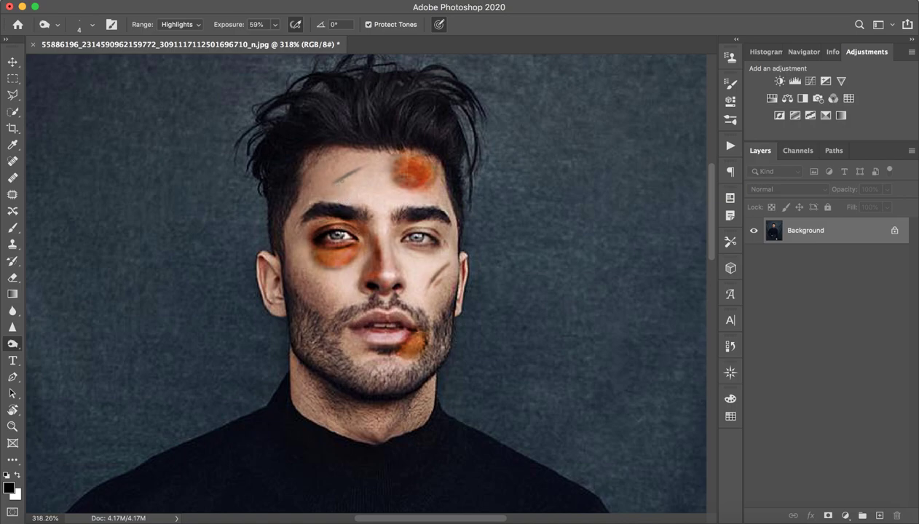
pyautogui.press('super+z')
pyautogui.press('super+z')
pyautogui.press('super+z')
pyautogui.moveTo(329, 179); pyautogui.dragTo(340, 173)
pyautogui.click(179, 24)
pyautogui.click(182, 16)
# Try burning a vertical scratch below the inner corner of the unbruised eye in the Midtones range and undo it.
pyautogui.press('super+space')
pyautogui.click(437, 264)
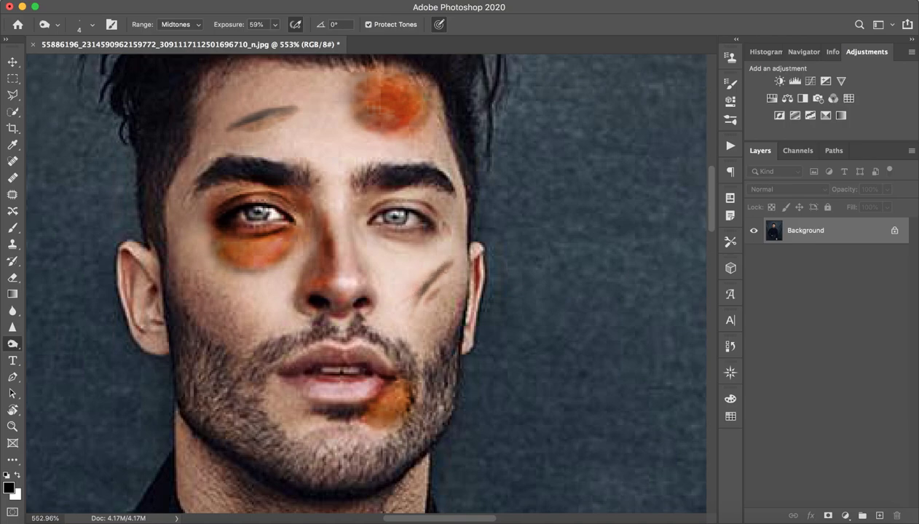
pyautogui.press('super+space')
pyautogui.moveTo(359, 134); pyautogui.dragTo(291, 142)
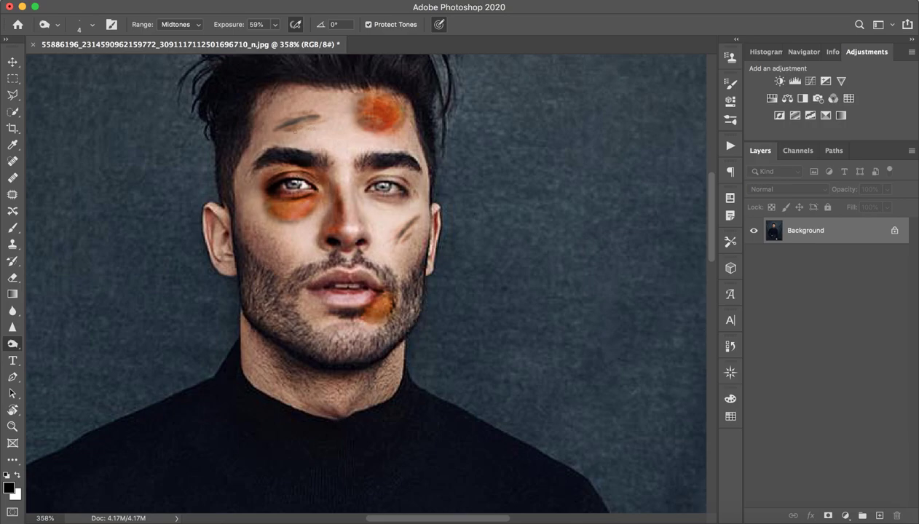
pyautogui.press('super+space')
pyautogui.moveTo(370, 214); pyautogui.dragTo(401, 215)
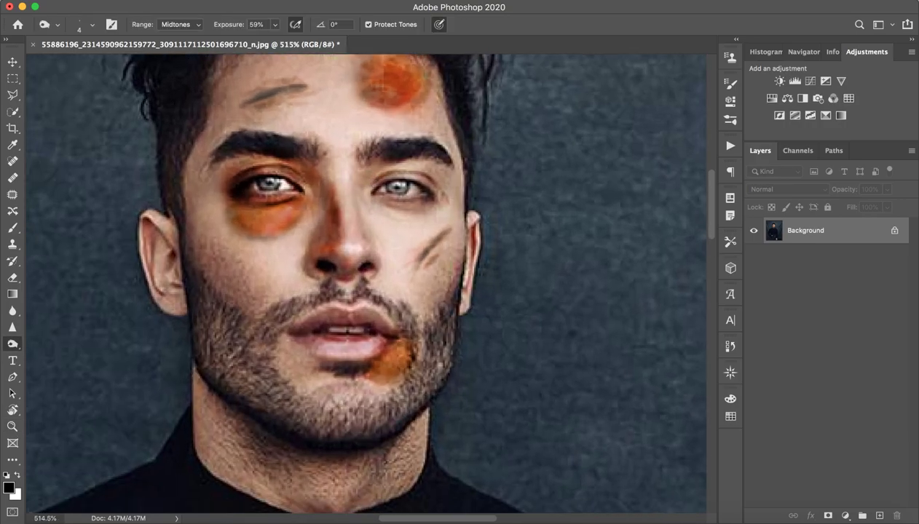
pyautogui.moveTo(371, 186); pyautogui.dragTo(370, 220)
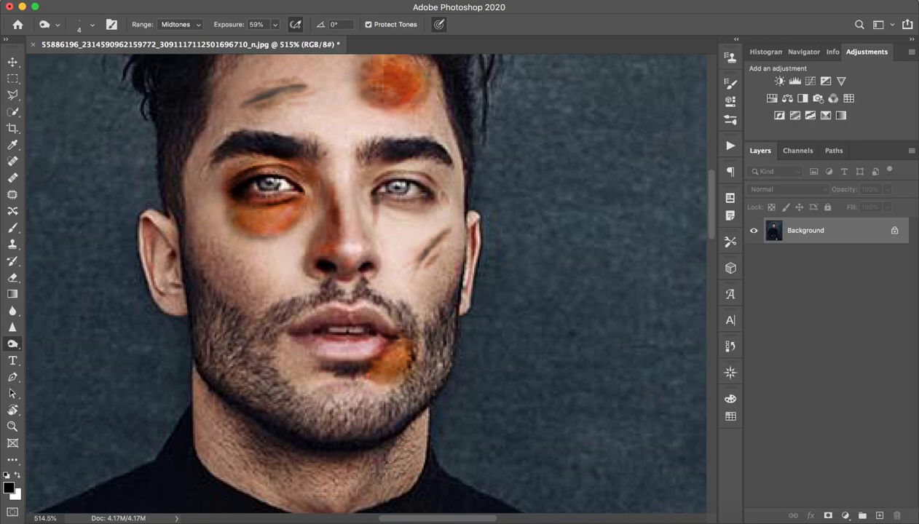
pyautogui.moveTo(366, 192); pyautogui.dragTo(365, 209)
pyautogui.press('super+z')
pyautogui.press('super+z')
pyautogui.press('super+z')
pyautogui.press('super+z')
pyautogui.press('super+z')
pyautogui.press('super+z')
pyautogui.press('super+z')
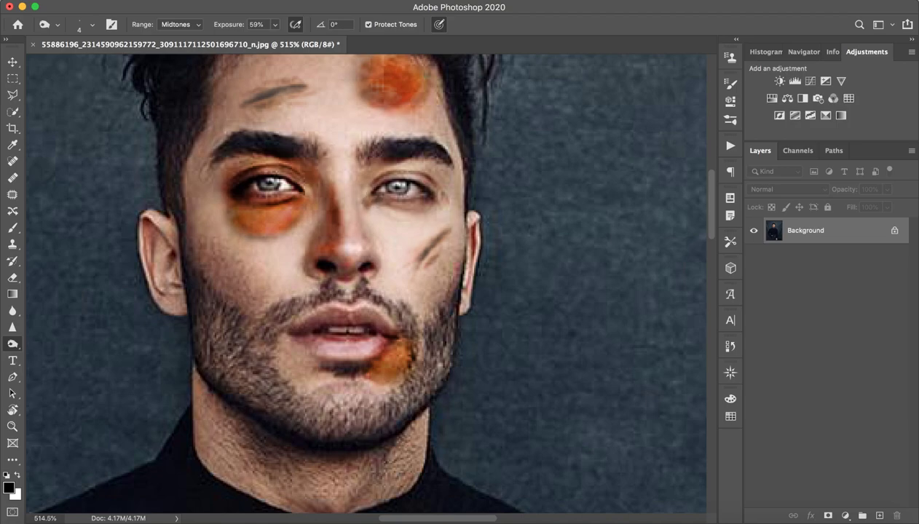
# Burn a short diagonal scratch on the cheek between the under-eye bruise and the nostril in the Midtones range.
pyautogui.press('z')
pyautogui.moveTo(397, 240)
pyautogui.mouseDown()
pyautogui.moveTo(343, 261)
pyautogui.moveTo(391, 257)
pyautogui.mouseUp()
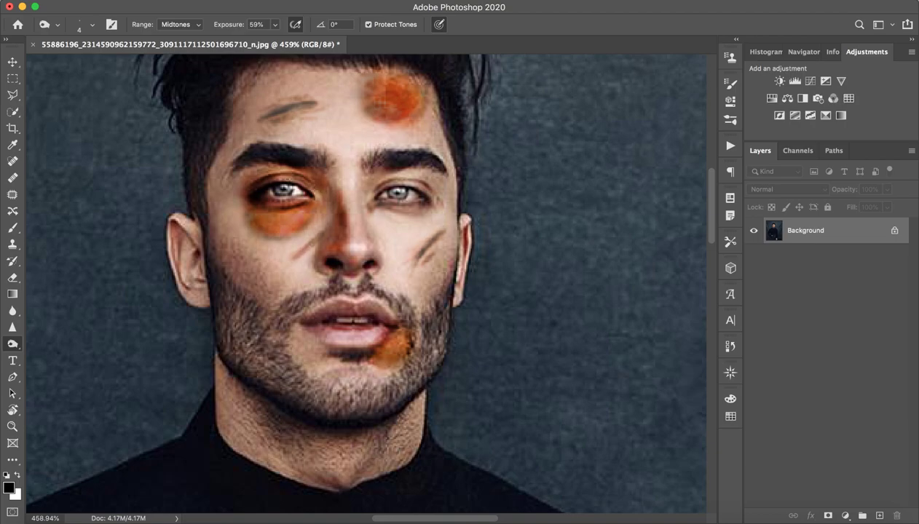
pyautogui.moveTo(298, 259)
pyautogui.mouseDown()
pyautogui.moveTo(297, 246)
pyautogui.moveTo(271, 269)
pyautogui.moveTo(245, 274)
pyautogui.mouseUp()
# Burn a dark streak down the left side of the neck in the Midtones range.
pyautogui.press('super+space')
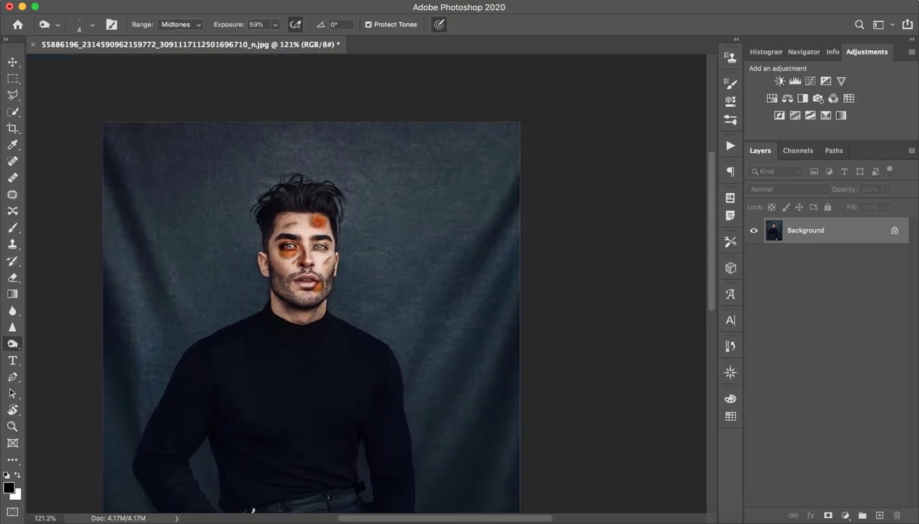
pyautogui.moveTo(287, 302); pyautogui.dragTo(357, 304)
pyautogui.moveTo(256, 271)
pyautogui.mouseDown()
pyautogui.moveTo(259, 256)
pyautogui.moveTo(264, 295)
pyautogui.moveTo(252, 251)
pyautogui.moveTo(268, 310)
pyautogui.moveTo(265, 289)
pyautogui.mouseUp()
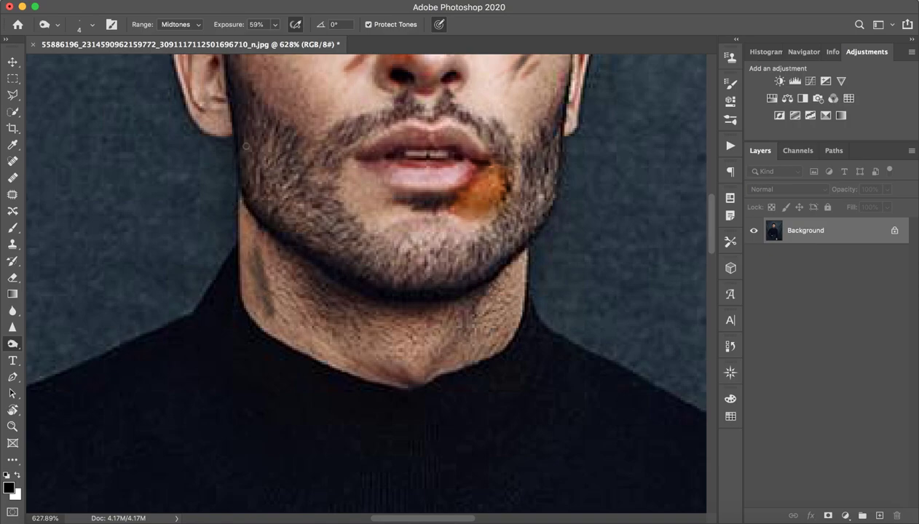
# Darken the neck streak and burn bruising across the neck under the jaw in the Shadows range.
pyautogui.click(180, 25)
pyautogui.click(188, 33)
pyautogui.click(195, 24)
pyautogui.click(197, 14)
pyautogui.click(193, 24)
pyautogui.click(192, 24)
pyautogui.click(192, 24)
pyautogui.click(193, 13)
pyautogui.moveTo(254, 248)
pyautogui.mouseDown()
pyautogui.moveTo(257, 295)
pyautogui.moveTo(269, 299)
pyautogui.moveTo(256, 280)
pyautogui.moveTo(271, 311)
pyautogui.moveTo(253, 254)
pyautogui.moveTo(286, 306)
pyautogui.moveTo(286, 276)
pyautogui.moveTo(299, 299)
pyautogui.moveTo(284, 268)
pyautogui.moveTo(285, 306)
pyautogui.moveTo(294, 298)
pyautogui.moveTo(312, 321)
pyautogui.moveTo(299, 335)
pyautogui.mouseUp()
pyautogui.moveTo(375, 320)
pyautogui.mouseDown()
pyautogui.moveTo(466, 320)
pyautogui.moveTo(479, 302)
pyautogui.moveTo(458, 326)
pyautogui.moveTo(491, 277)
pyautogui.moveTo(506, 302)
pyautogui.moveTo(482, 323)
pyautogui.mouseUp()
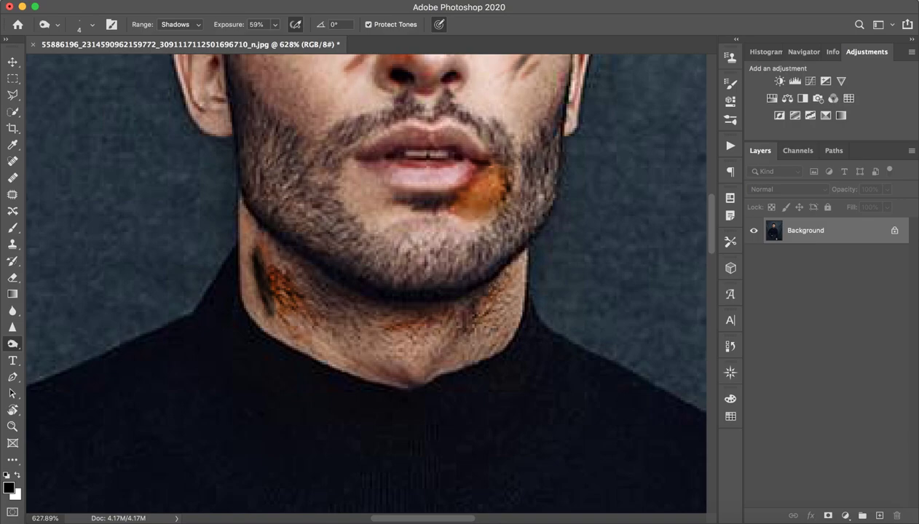
# Burn orange-brown bruising into the beard along the cheeks and jaw in the Shadows range.
pyautogui.moveTo(320, 168); pyautogui.dragTo(374, 236)
pyautogui.moveTo(343, 208)
pyautogui.mouseDown()
pyautogui.moveTo(329, 253)
pyautogui.moveTo(348, 225)
pyautogui.moveTo(364, 244)
pyautogui.moveTo(353, 257)
pyautogui.moveTo(380, 269)
pyautogui.moveTo(364, 275)
pyautogui.mouseUp()
pyautogui.moveTo(412, 204)
pyautogui.mouseDown()
pyautogui.moveTo(390, 232)
pyautogui.moveTo(393, 208)
pyautogui.moveTo(397, 227)
pyautogui.moveTo(385, 235)
pyautogui.moveTo(392, 256)
pyautogui.moveTo(408, 232)
pyautogui.moveTo(409, 275)
pyautogui.moveTo(417, 250)
pyautogui.moveTo(388, 274)
pyautogui.mouseUp()
pyautogui.moveTo(583, 262)
pyautogui.mouseDown()
pyautogui.moveTo(581, 290)
pyautogui.moveTo(553, 311)
pyautogui.moveTo(587, 241)
pyautogui.moveTo(617, 219)
pyautogui.moveTo(604, 252)
pyautogui.moveTo(616, 246)
pyautogui.moveTo(601, 269)
pyautogui.mouseUp()
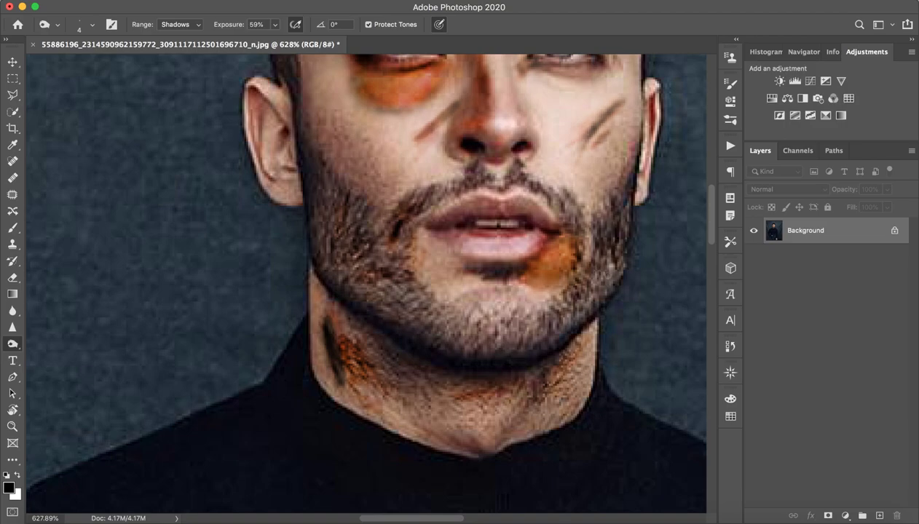
# Darken the right-hand cheek scratches and burn small marks at both corners of the unbruised eye.
pyautogui.moveTo(570, 158); pyautogui.dragTo(566, 292)
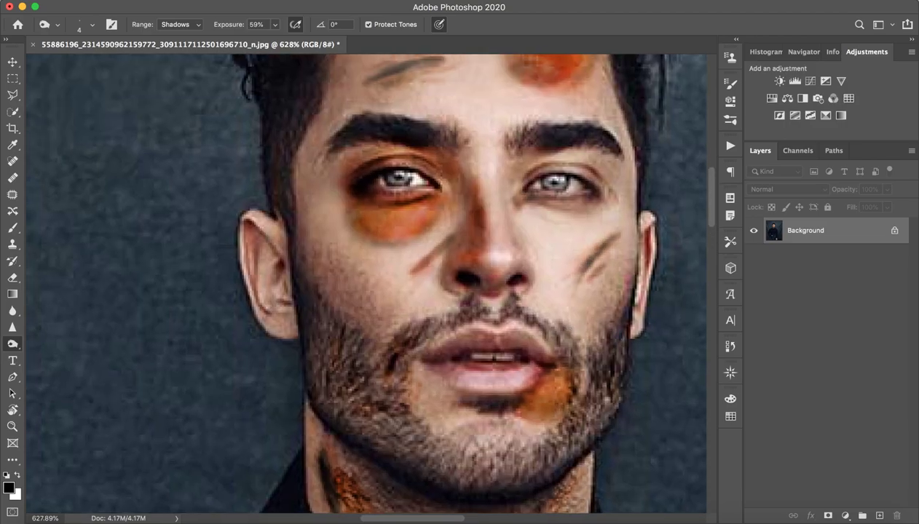
pyautogui.moveTo(599, 240)
pyautogui.mouseDown()
pyautogui.moveTo(581, 261)
pyautogui.moveTo(560, 364)
pyautogui.mouseUp()
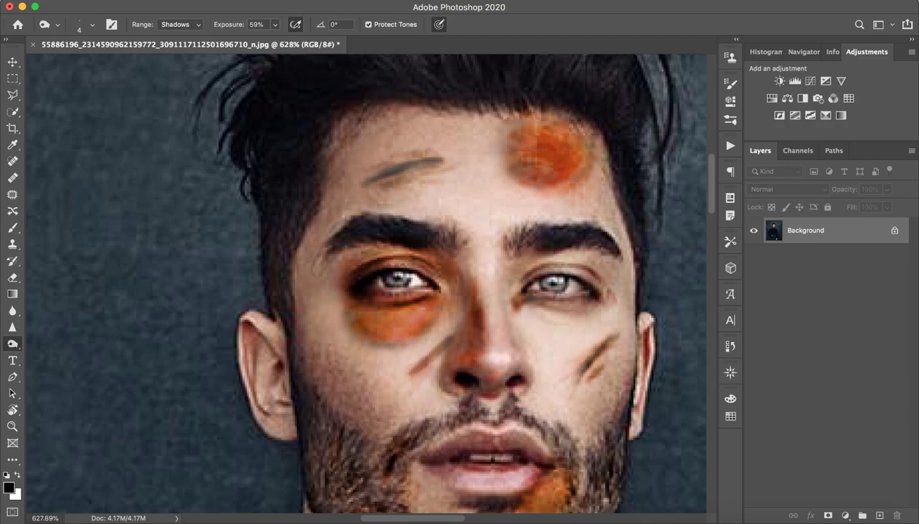
pyautogui.moveTo(611, 298); pyautogui.dragTo(607, 290)
# Darken the forehead scratch and burn a small mark at the temple beside the left eyebrow in the Shadows range.
pyautogui.hscroll(-3, 379, 255)
pyautogui.scroll(1, 379, 255)
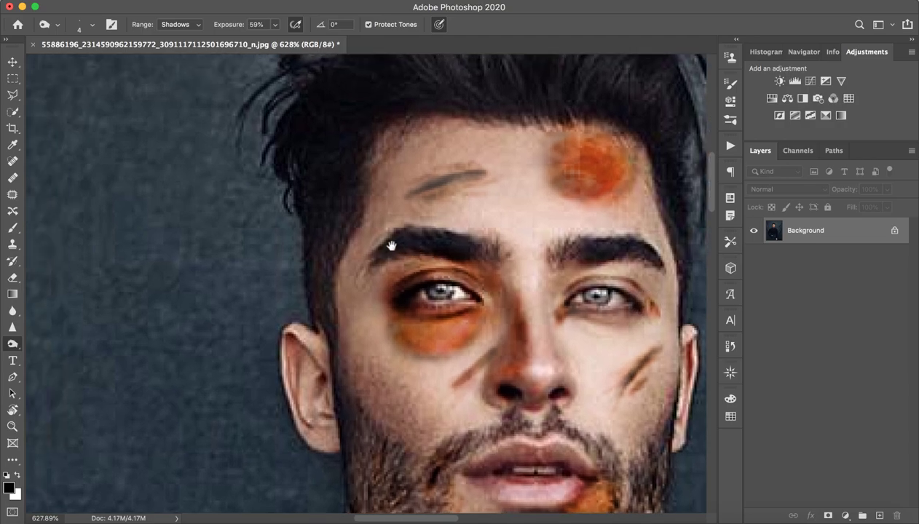
pyautogui.moveTo(421, 188)
pyautogui.mouseDown()
pyautogui.moveTo(463, 171)
pyautogui.moveTo(415, 186)
pyautogui.moveTo(446, 176)
pyautogui.moveTo(435, 182)
pyautogui.mouseUp()
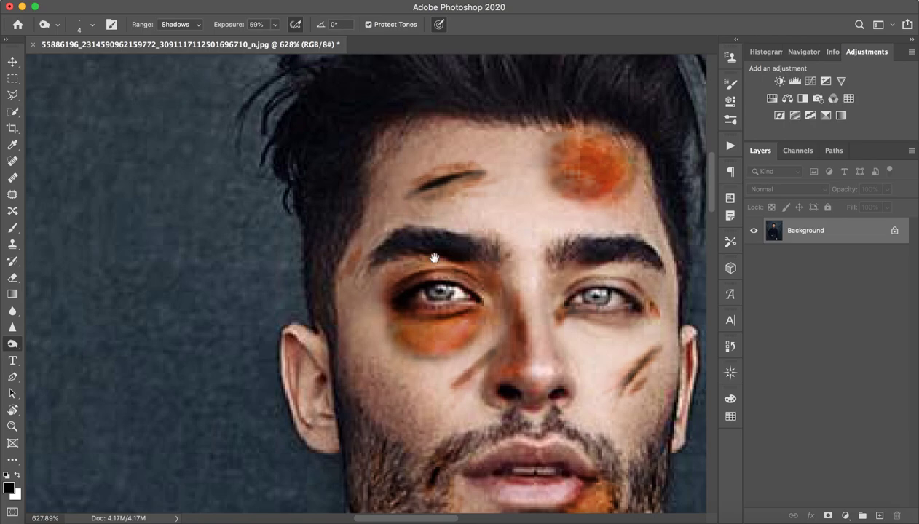
# Burn the crease along the left side of the nostril in the Shadows range.
pyautogui.scroll(-3, 460, 198)
pyautogui.moveTo(503, 257); pyautogui.dragTo(501, 286)
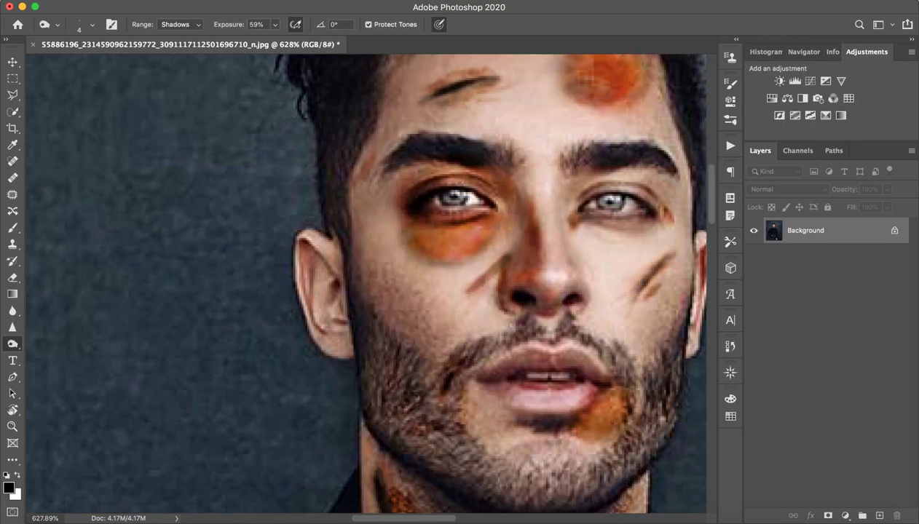
# Examine the burned bruises and scratches on the face and neck, both close up and against the whole portrait.
pyautogui.scroll(-3, 527, 361)
pyautogui.moveTo(452, 321)
pyautogui.mouseDown()
pyautogui.moveTo(466, 350)
pyautogui.moveTo(488, 353)
pyautogui.moveTo(396, 340)
pyautogui.mouseUp()
pyautogui.press('z')
pyautogui.moveTo(589, 246); pyautogui.dragTo(527, 252)
pyautogui.scroll(4, 527, 252)
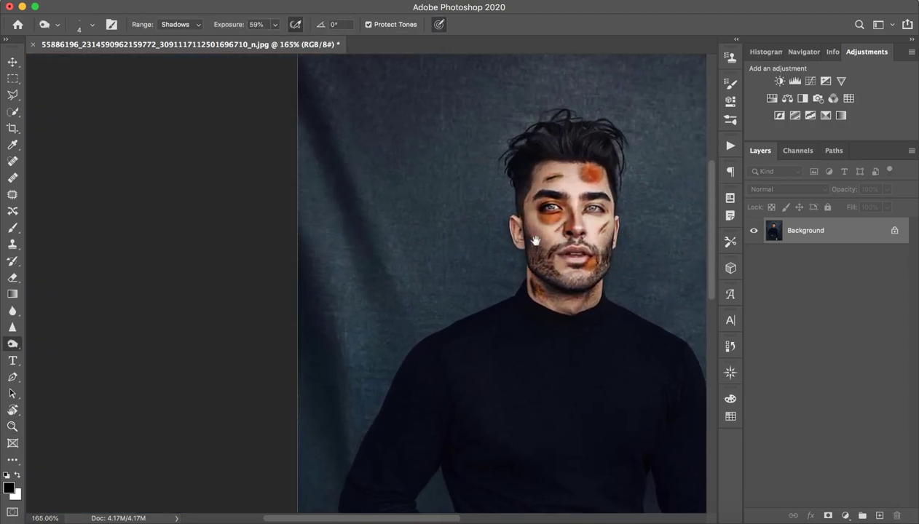
pyautogui.scroll(3, 515, 205)
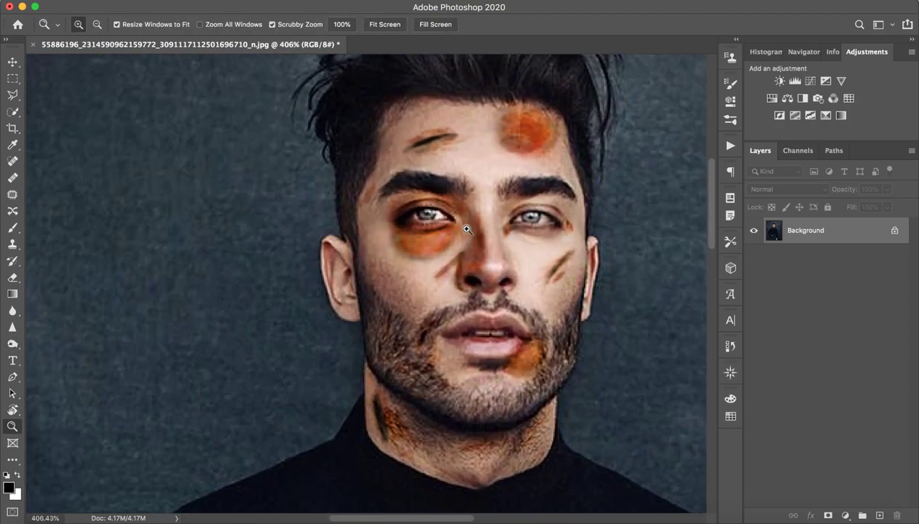
pyautogui.press('o')
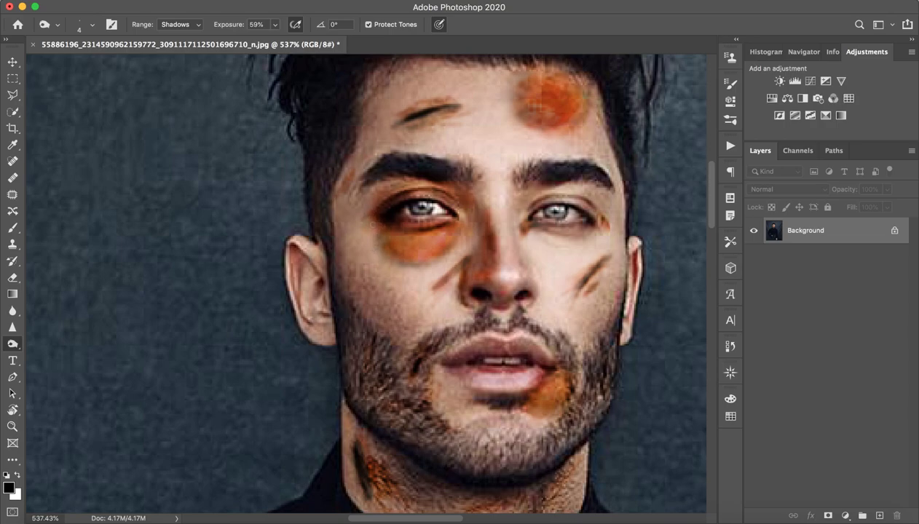
pyautogui.moveTo(456, 200); pyautogui.dragTo(464, 218)
pyautogui.press('z')
pyautogui.moveTo(547, 212); pyautogui.dragTo(468, 211)
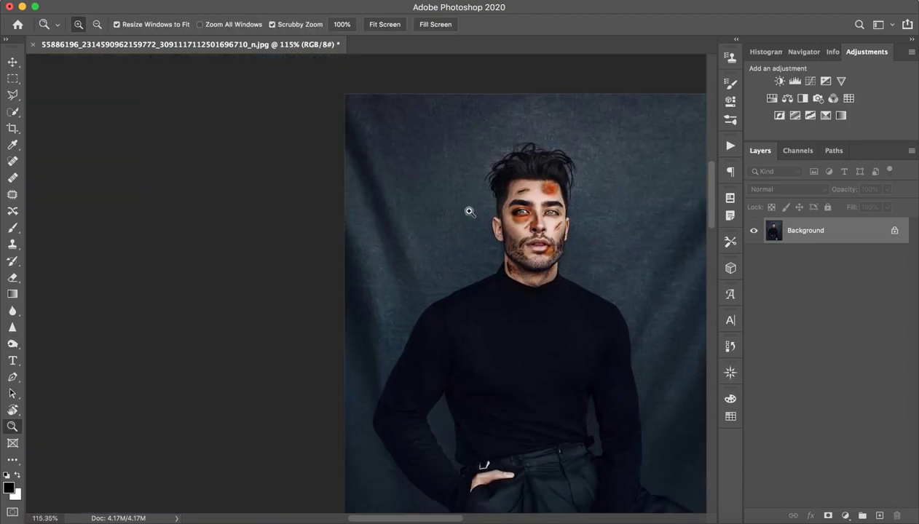
pyautogui.press('o')
pyautogui.moveTo(562, 215); pyautogui.dragTo(557, 215)
pyautogui.press('z')
pyautogui.moveTo(445, 190); pyautogui.dragTo(508, 171)
pyautogui.press('o')
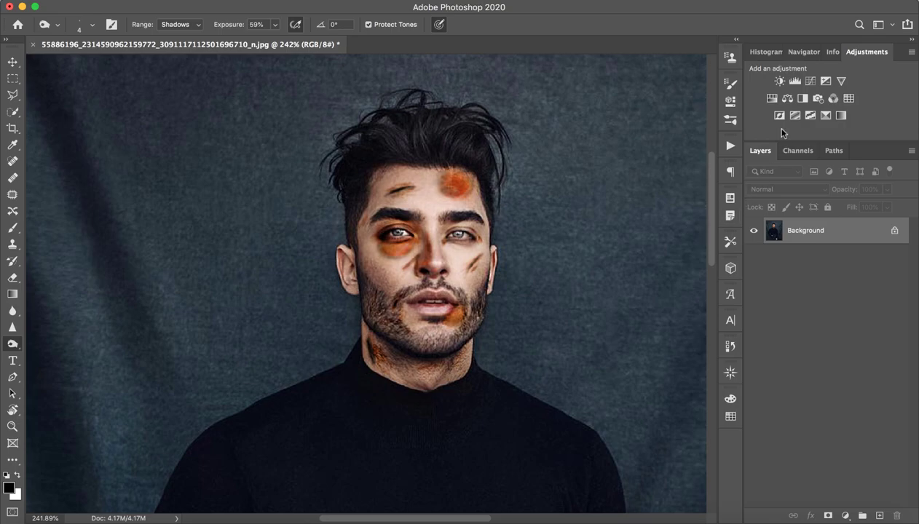
# Add a Hue/Saturation adjustment with hue -9, saturation -22 and lightness -18, and invert its mask to black.
pyautogui.click(787, 98)
pyautogui.press('super+z')
pyautogui.click(771, 99)
pyautogui.moveTo(638, 167)
pyautogui.mouseDown()
pyautogui.moveTo(623, 170)
pyautogui.moveTo(647, 169)
pyautogui.moveTo(615, 172)
pyautogui.moveTo(638, 170)
pyautogui.moveTo(627, 197)
pyautogui.moveTo(615, 193)
pyautogui.moveTo(632, 170)
pyautogui.mouseUp()
pyautogui.moveTo(637, 216); pyautogui.dragTo(629, 221)
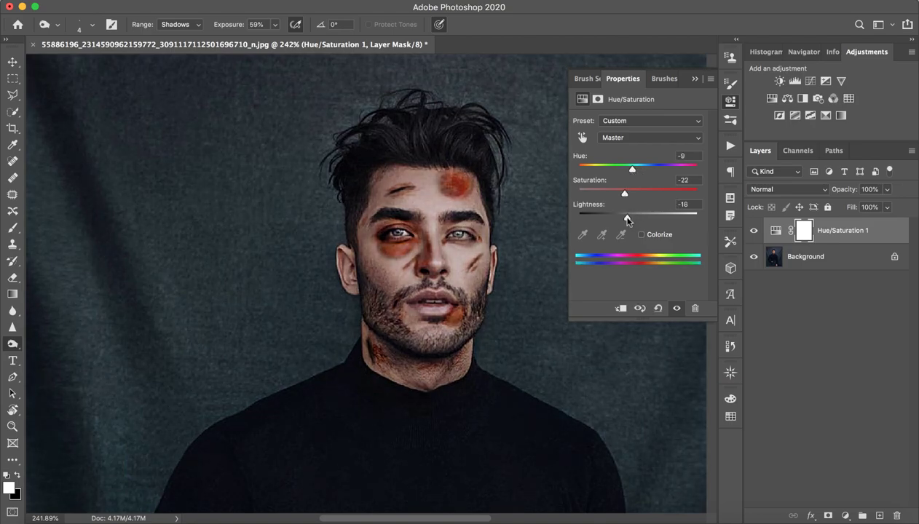
pyautogui.click(694, 78)
pyautogui.press('super+i')
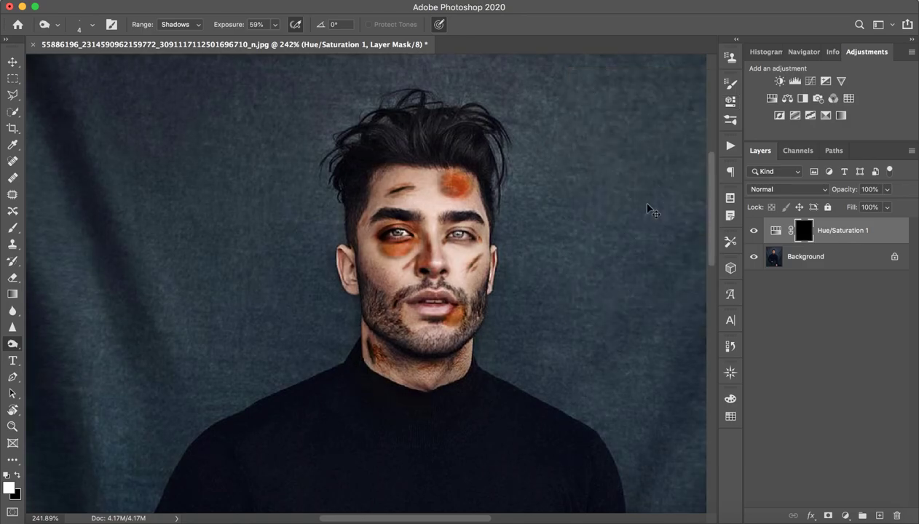
# Brush white on the Hue/Saturation mask over the round forehead bruise to tone down its orange colour.
pyautogui.moveTo(451, 196)
pyautogui.mouseDown()
pyautogui.moveTo(467, 198)
pyautogui.moveTo(450, 206)
pyautogui.moveTo(459, 208)
pyautogui.mouseUp()
pyautogui.moveTo(450, 179)
pyautogui.mouseDown()
pyautogui.moveTo(463, 180)
pyautogui.moveTo(447, 179)
pyautogui.mouseUp()
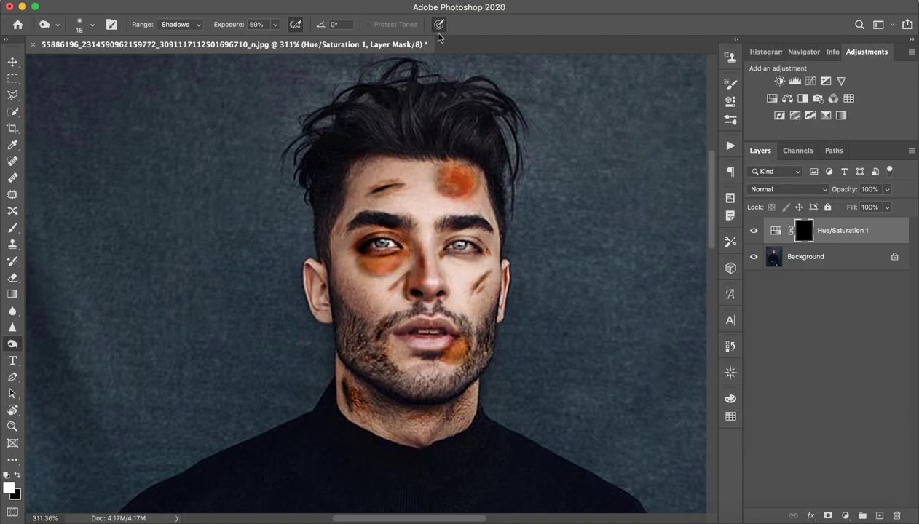
pyautogui.click(12, 228)
pyautogui.moveTo(337, 27); pyautogui.dragTo(487, 33)
pyautogui.moveTo(463, 197)
pyautogui.mouseDown()
pyautogui.moveTo(413, 194)
pyautogui.moveTo(450, 182)
pyautogui.moveTo(468, 187)
pyautogui.moveTo(447, 171)
pyautogui.moveTo(442, 195)
pyautogui.moveTo(466, 193)
pyautogui.mouseUp()
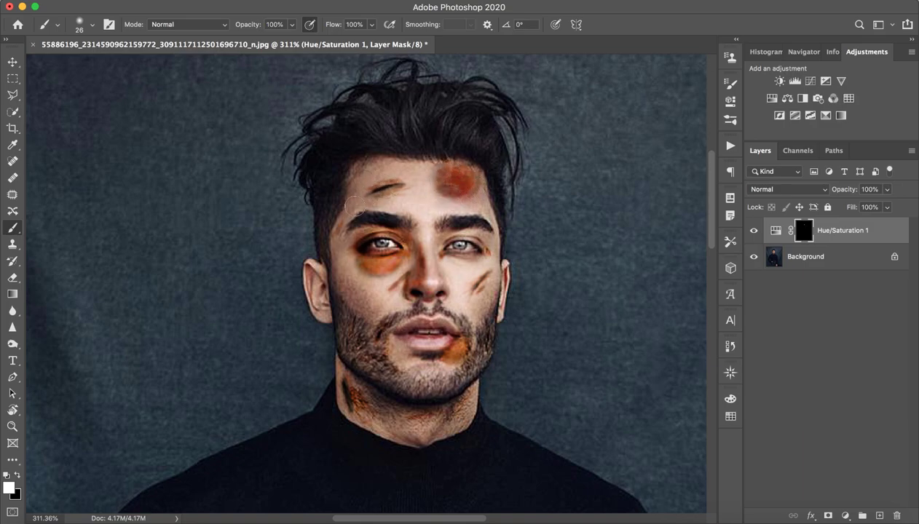
# Paint white on the mask over the under-eye bruise, nose, cheek scratches, mouth corner and neck bruise.
pyautogui.moveTo(368, 241)
pyautogui.mouseDown()
pyautogui.moveTo(394, 236)
pyautogui.moveTo(395, 262)
pyautogui.moveTo(376, 267)
pyautogui.moveTo(384, 251)
pyautogui.moveTo(362, 259)
pyautogui.moveTo(414, 250)
pyautogui.moveTo(408, 290)
pyautogui.moveTo(484, 283)
pyautogui.moveTo(488, 253)
pyautogui.moveTo(471, 278)
pyautogui.mouseUp()
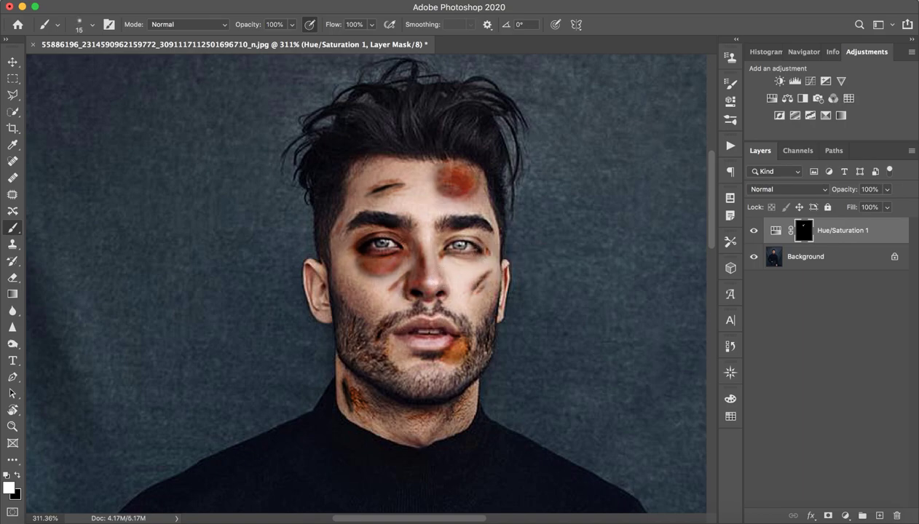
pyautogui.moveTo(467, 347)
pyautogui.mouseDown()
pyautogui.moveTo(460, 341)
pyautogui.moveTo(394, 356)
pyautogui.mouseUp()
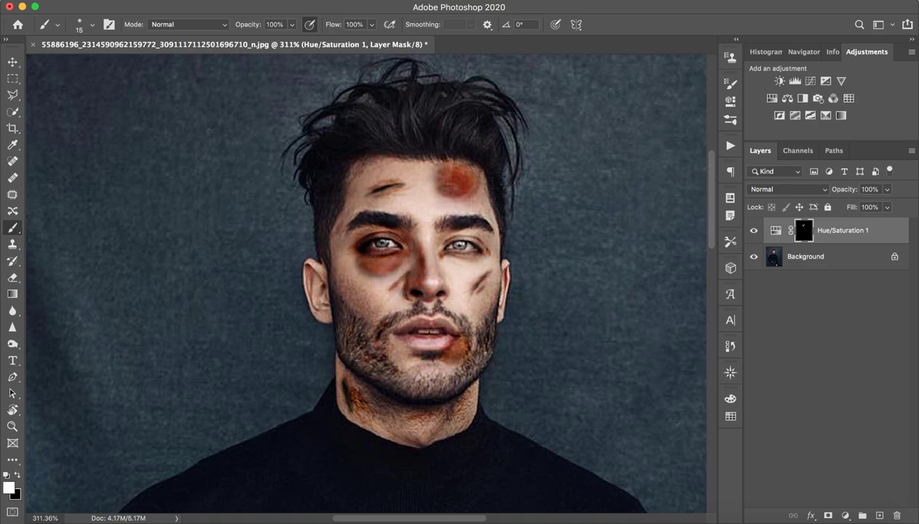
pyautogui.moveTo(365, 387)
pyautogui.mouseDown()
pyautogui.moveTo(344, 385)
pyautogui.moveTo(373, 408)
pyautogui.mouseUp()
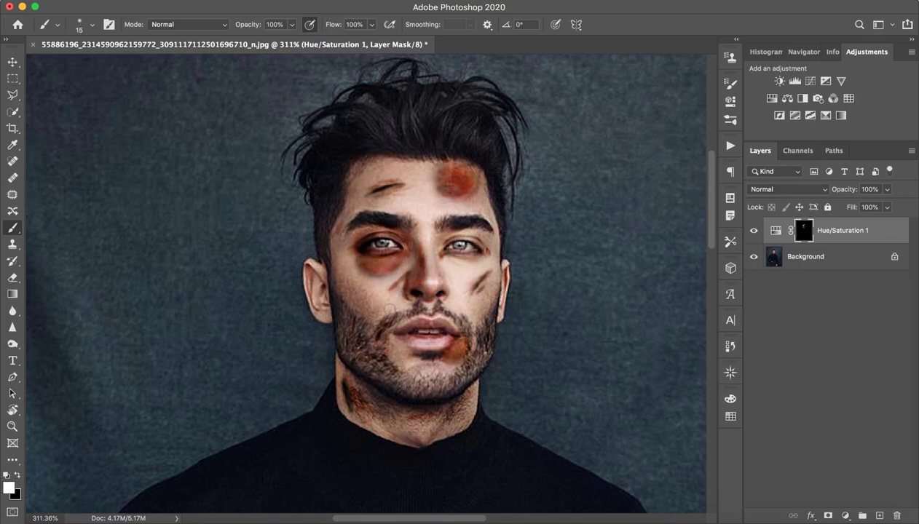
pyautogui.moveTo(373, 298); pyautogui.dragTo(383, 286)
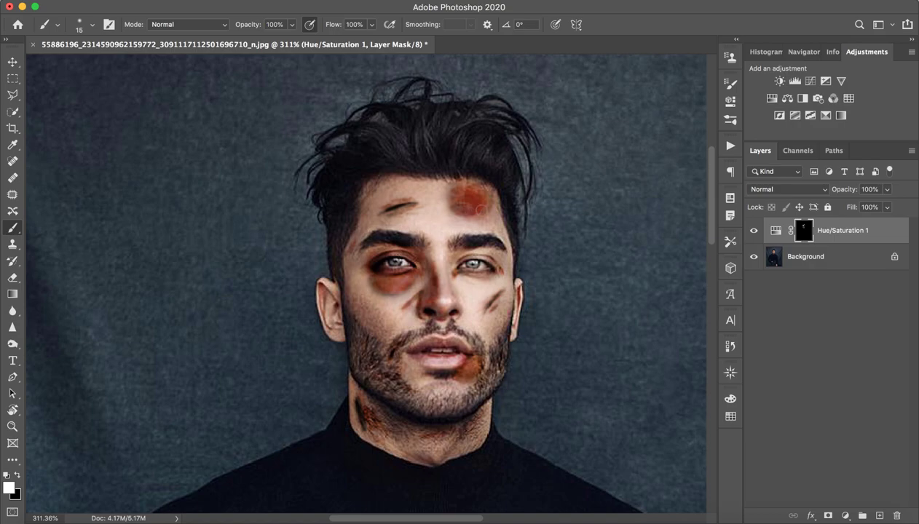
# Examine the toned-down bruises in the full portrait and close up on the face.
pyautogui.press('z')
pyautogui.moveTo(453, 260); pyautogui.dragTo(385, 284)
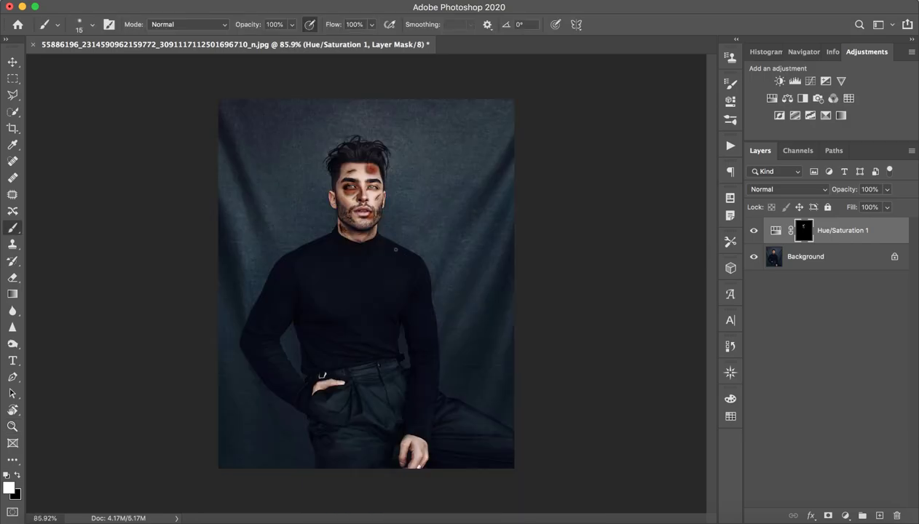
pyautogui.press('z')
pyautogui.moveTo(364, 155); pyautogui.dragTo(437, 194)
pyautogui.press('b')
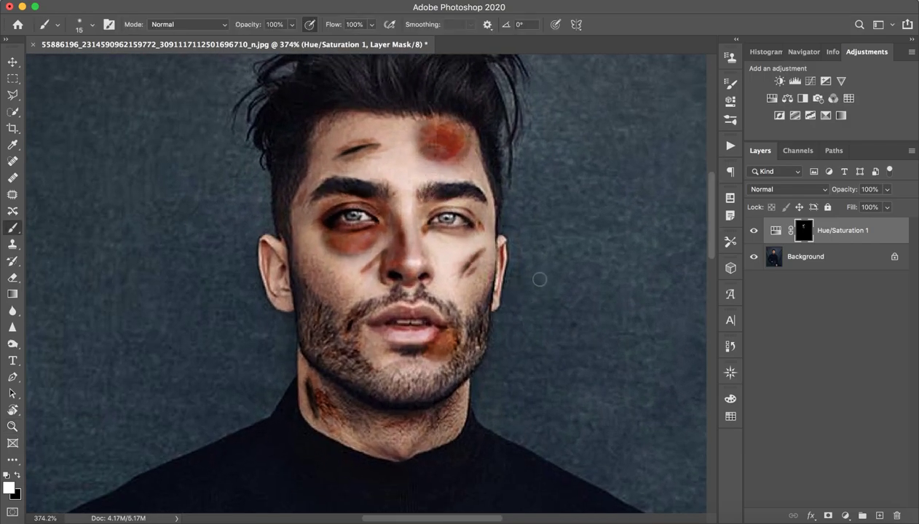
pyautogui.click(629, 518)
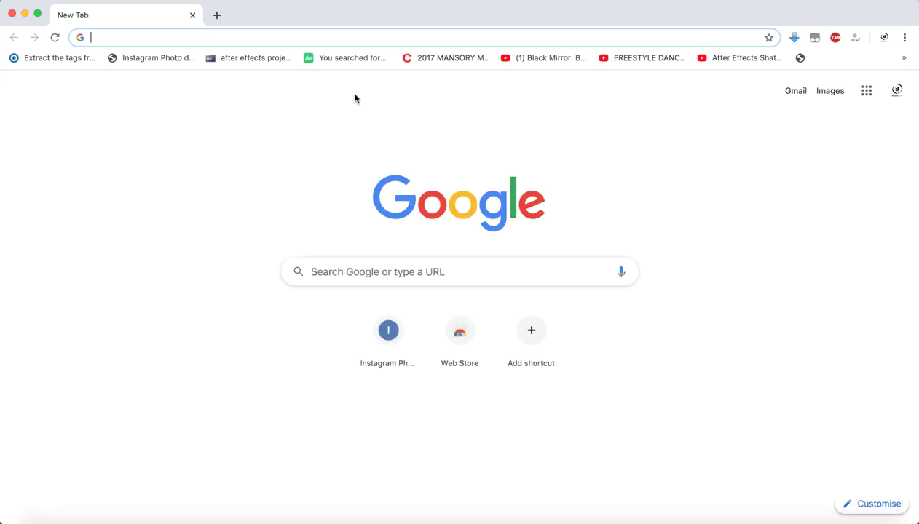
pyautogui.press('super+Tab')
pyautogui.press('z')
pyautogui.moveTo(337, 259); pyautogui.dragTo(366, 259)
pyautogui.press('b')
pyautogui.moveTo(367, 168); pyautogui.dragTo(360, 195)
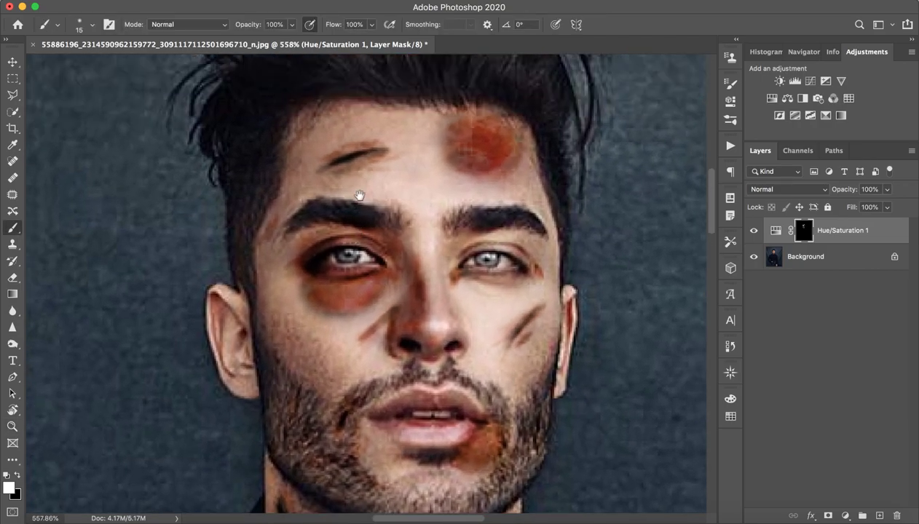
# Burn short stitch marks across the forehead scratch on the Background layer in the Highlights range at 97% exposure.
pyautogui.click(811, 267)
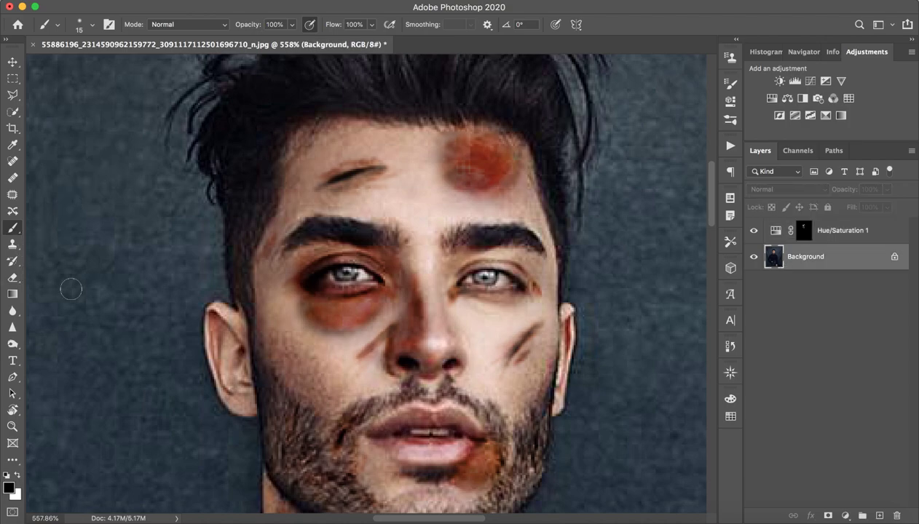
pyautogui.click(13, 343)
pyautogui.moveTo(420, 160); pyautogui.dragTo(390, 169)
pyautogui.click(176, 24)
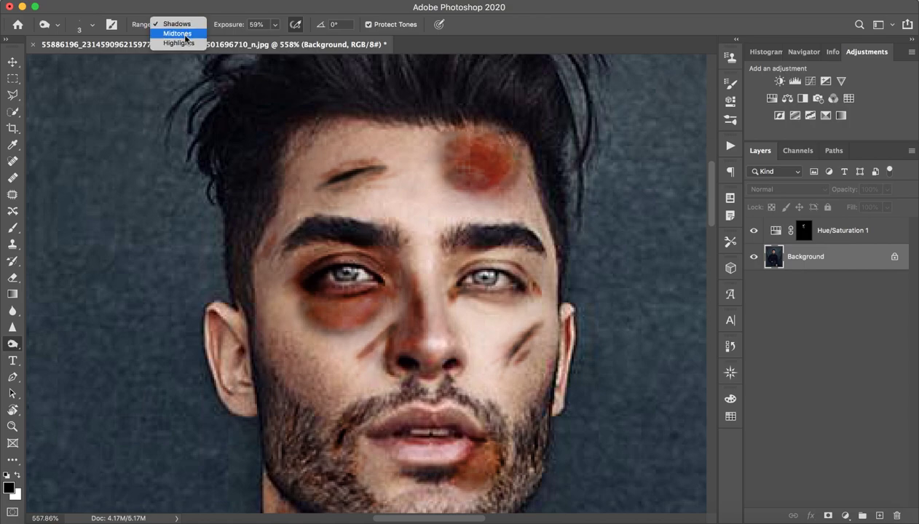
pyautogui.click(181, 43)
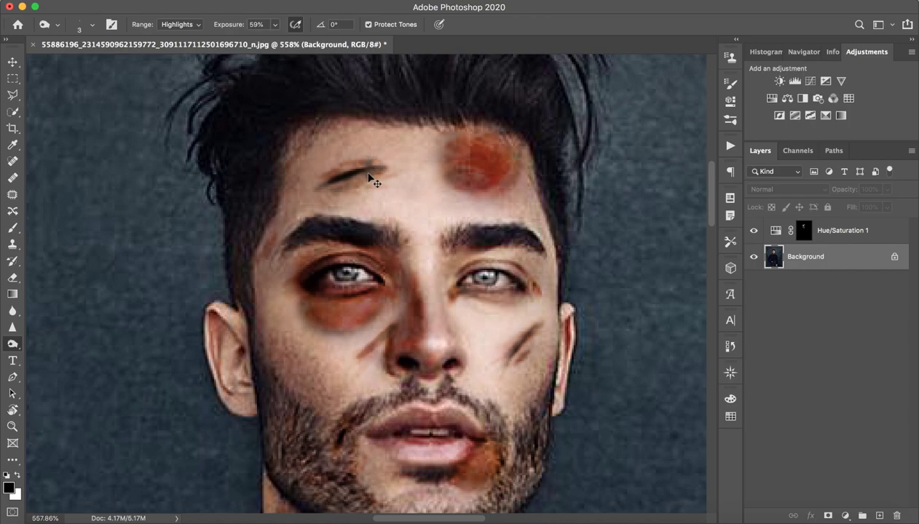
pyautogui.moveTo(232, 29); pyautogui.dragTo(255, 25)
pyautogui.moveTo(372, 155); pyautogui.dragTo(363, 163)
# Darken the forehead stitch marks with the Burn tool in the Midtones and Shadows ranges.
pyautogui.click(178, 24)
pyautogui.click(172, 16)
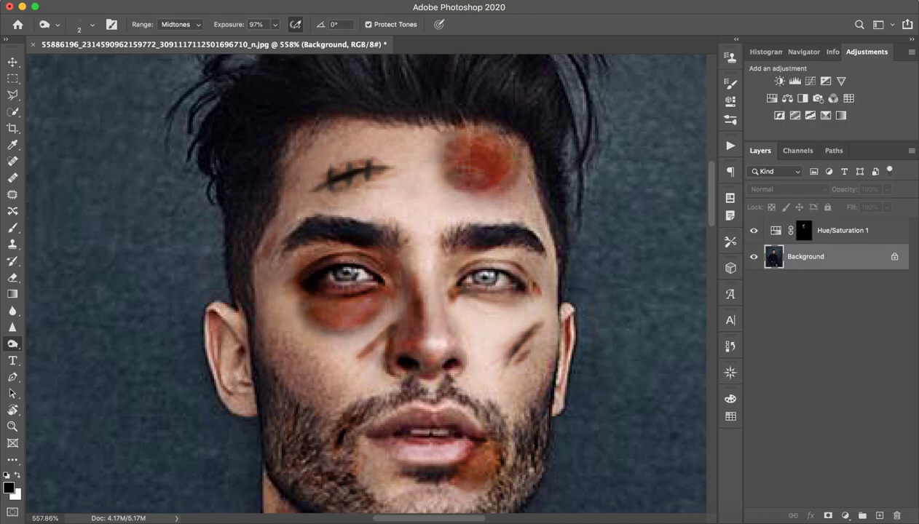
pyautogui.click(187, 26)
pyautogui.click(186, 33)
pyautogui.click(185, 28)
pyautogui.click(177, 4)
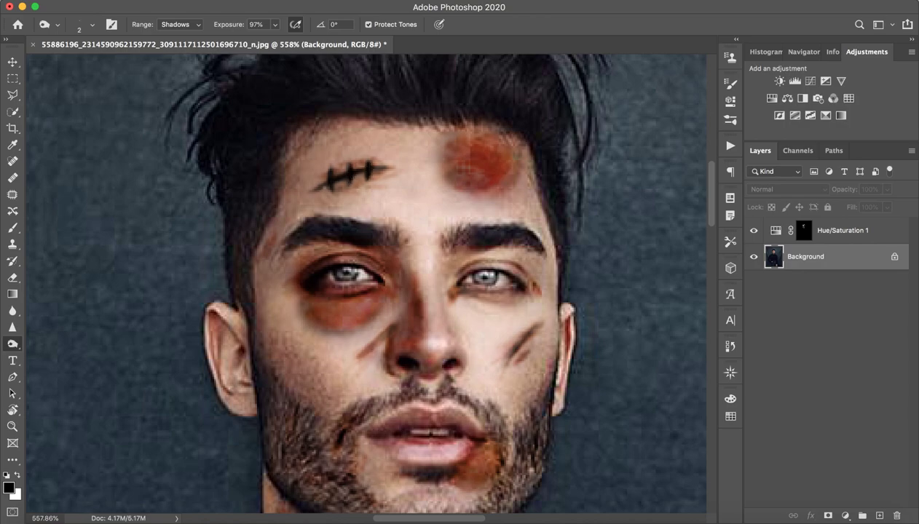
# Darken the scratches on the cheek below the unbruised eye in the Shadows range.
pyautogui.press('super+space')
pyautogui.moveTo(436, 209); pyautogui.dragTo(366, 211)
pyautogui.press('super+space')
pyautogui.moveTo(474, 274)
pyautogui.mouseDown()
pyautogui.moveTo(498, 269)
pyautogui.moveTo(484, 243)
pyautogui.moveTo(470, 243)
pyautogui.mouseUp()
pyautogui.press('o')
pyautogui.press('super+space')
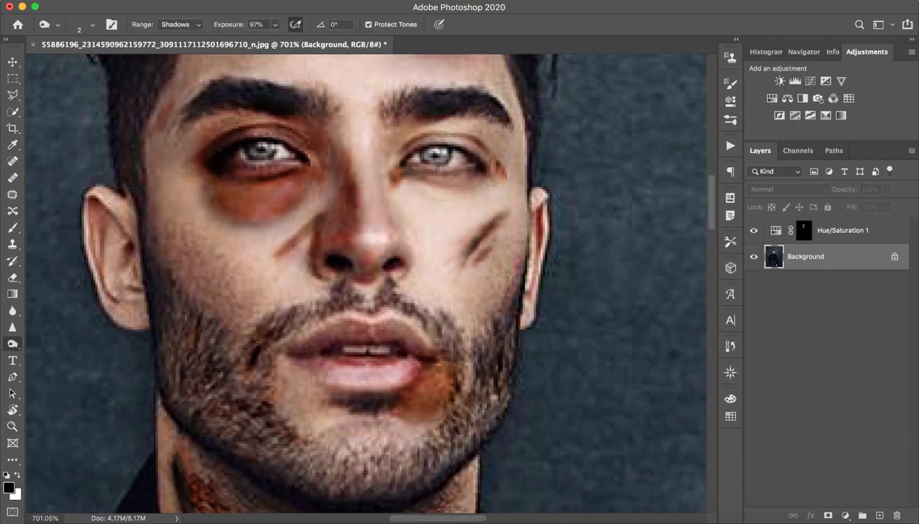
pyautogui.moveTo(482, 230); pyautogui.dragTo(497, 223)
# Burn small crossing marks over the cheek scratches in the Highlights and Midtones ranges.
pyautogui.click(177, 24)
pyautogui.click(175, 46)
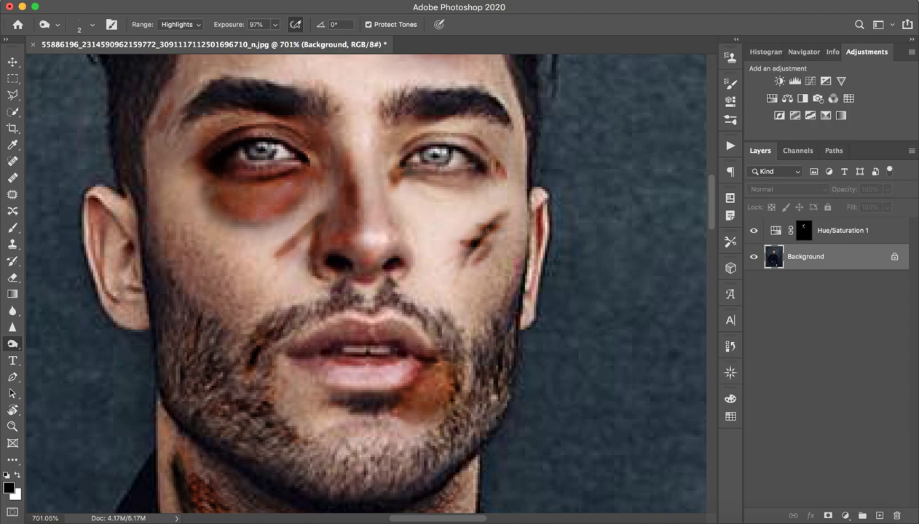
pyautogui.click(177, 24)
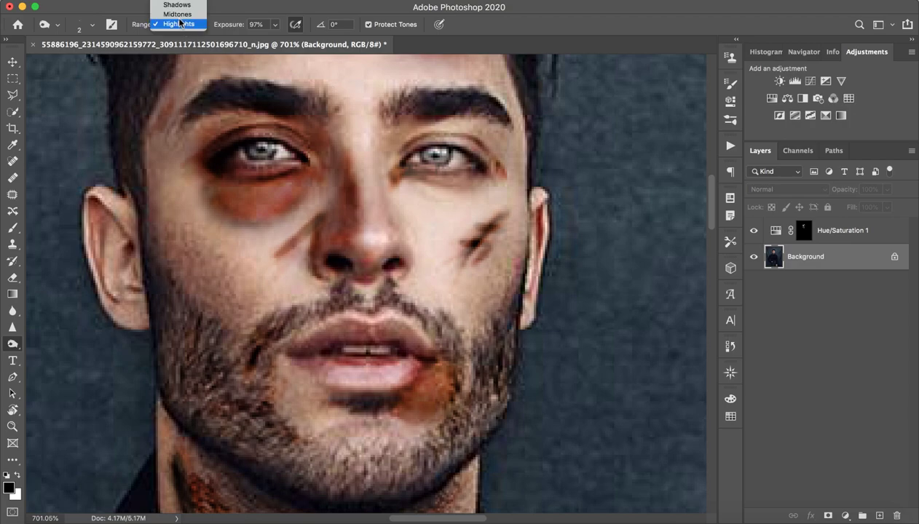
pyautogui.click(178, 13)
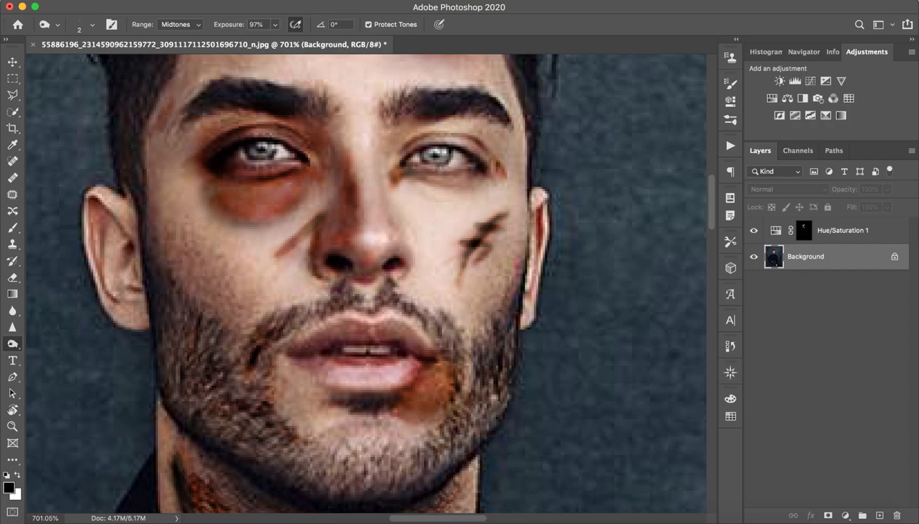
# Burn the upper edge and centre of the round forehead bruise in the Midtones range with a size 17 brush.
pyautogui.press('z')
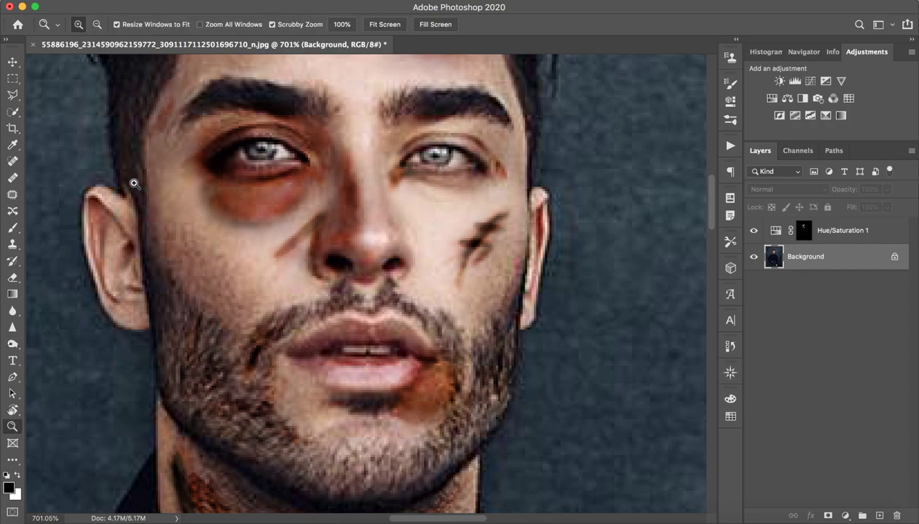
pyautogui.moveTo(329, 193); pyautogui.dragTo(259, 198)
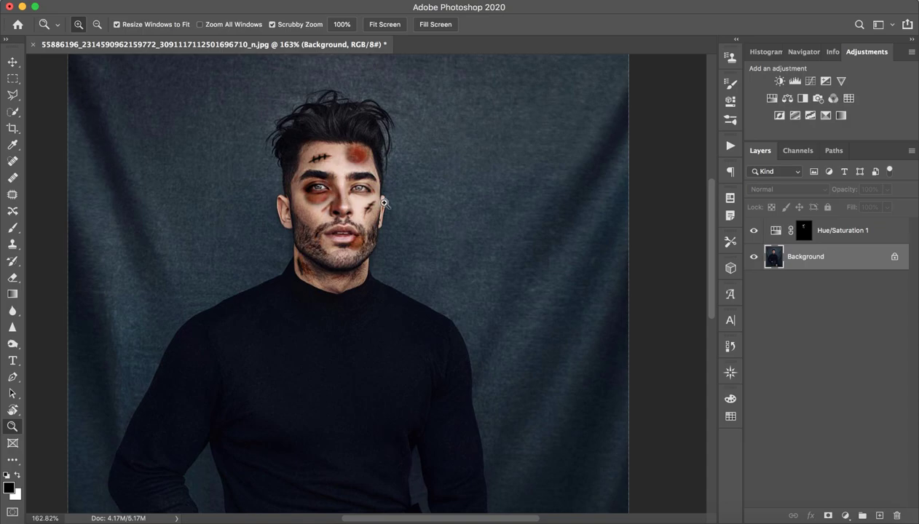
pyautogui.moveTo(359, 125); pyautogui.dragTo(406, 156)
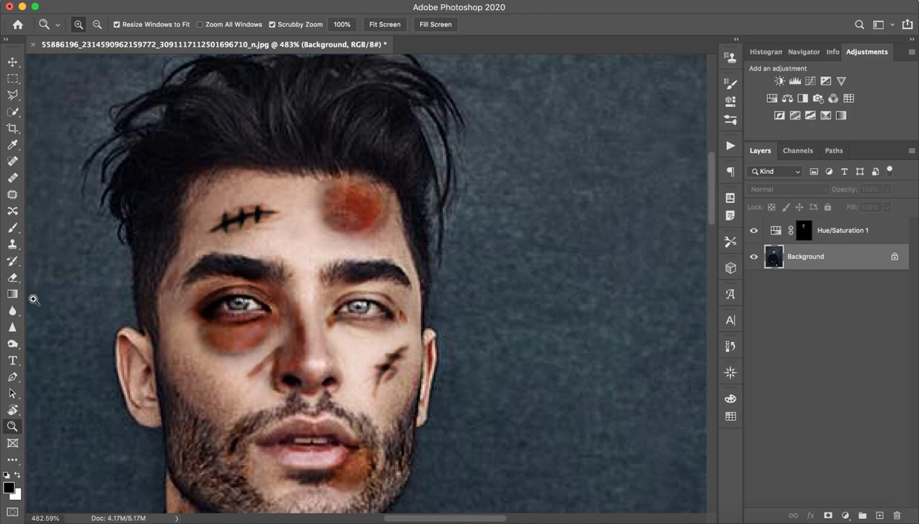
pyautogui.click(16, 345)
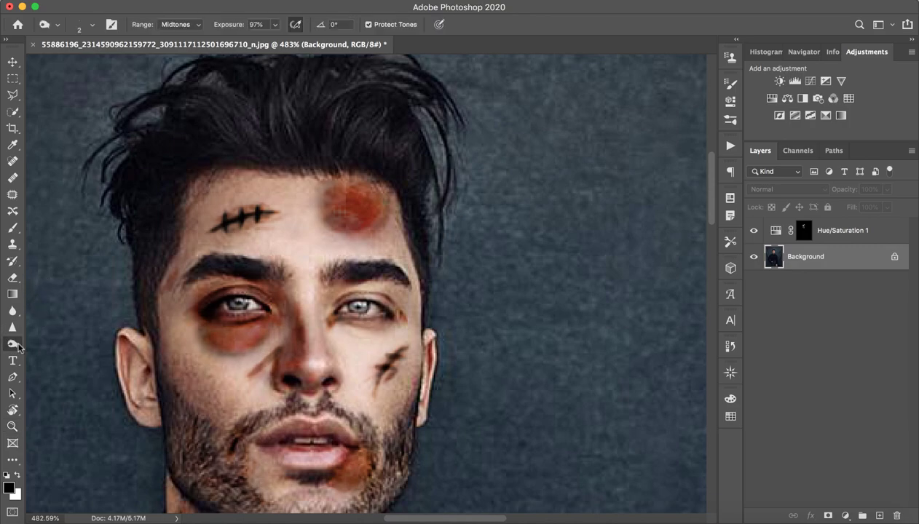
pyautogui.moveTo(327, 185)
pyautogui.mouseDown()
pyautogui.moveTo(395, 201)
pyautogui.moveTo(375, 209)
pyautogui.moveTo(383, 221)
pyautogui.moveTo(368, 230)
pyautogui.moveTo(382, 210)
pyautogui.moveTo(353, 195)
pyautogui.moveTo(364, 186)
pyautogui.moveTo(346, 174)
pyautogui.moveTo(359, 171)
pyautogui.moveTo(325, 174)
pyautogui.moveTo(353, 177)
pyautogui.mouseUp()
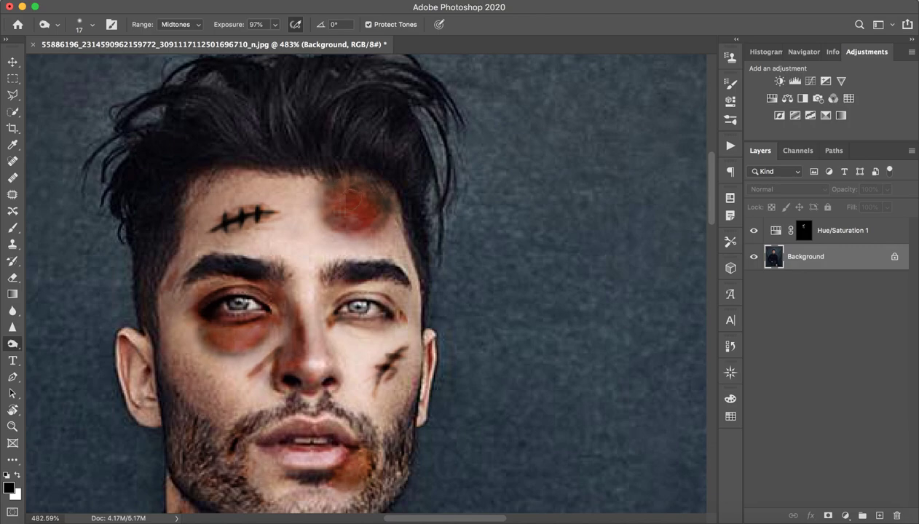
pyautogui.moveTo(370, 214)
pyautogui.mouseDown()
pyautogui.moveTo(350, 217)
pyautogui.moveTo(378, 220)
pyautogui.moveTo(359, 225)
pyautogui.mouseUp()
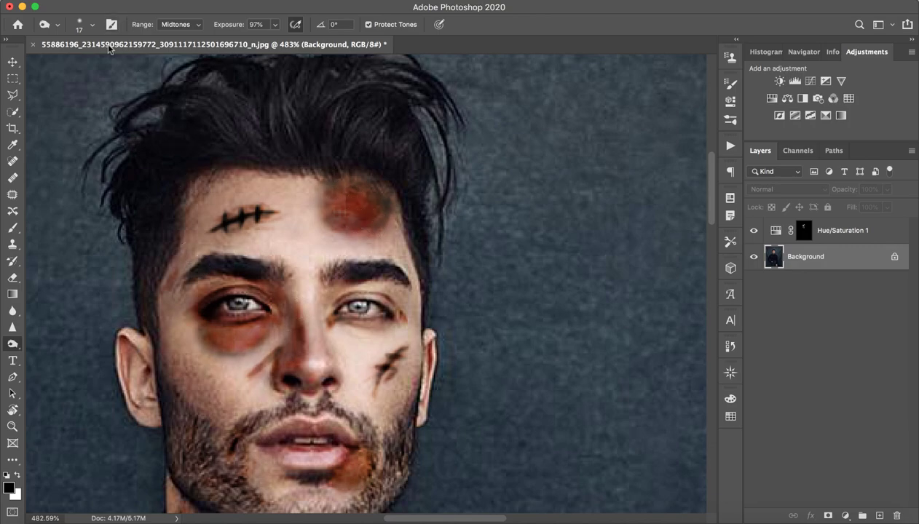
# Deepen the round forehead bruise up to the hairline with the Burn tool in the Shadows range.
pyautogui.click(178, 24)
pyautogui.click(178, 33)
pyautogui.click(175, 24)
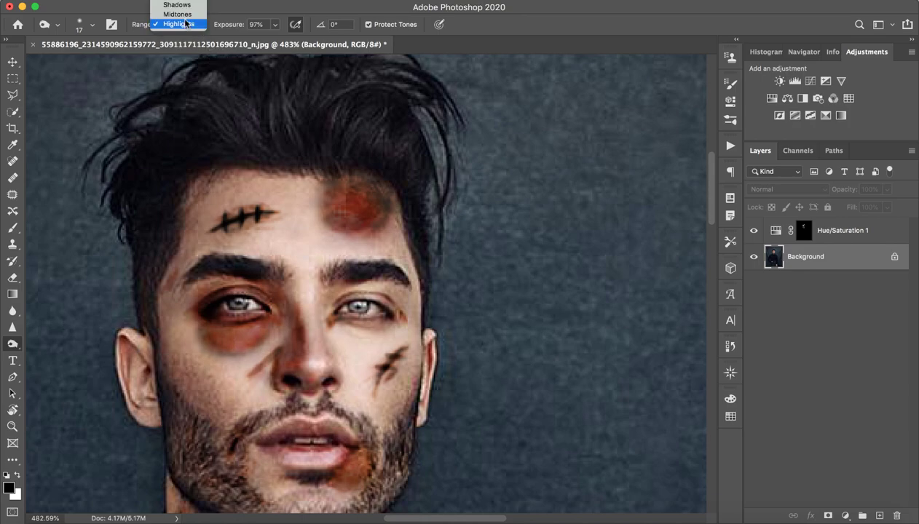
pyautogui.click(175, 6)
pyautogui.moveTo(336, 202)
pyautogui.mouseDown()
pyautogui.moveTo(365, 195)
pyautogui.moveTo(359, 212)
pyautogui.moveTo(375, 219)
pyautogui.moveTo(365, 224)
pyautogui.moveTo(343, 177)
pyautogui.moveTo(396, 195)
pyautogui.moveTo(413, 209)
pyautogui.moveTo(396, 226)
pyautogui.moveTo(423, 243)
pyautogui.mouseUp()
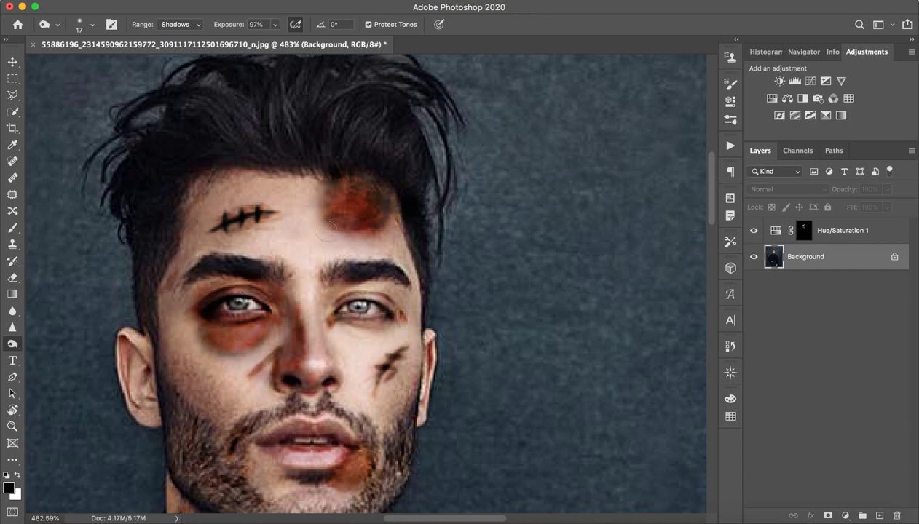
pyautogui.press('z')
pyautogui.moveTo(301, 240)
pyautogui.mouseDown()
pyautogui.moveTo(222, 256)
pyautogui.moveTo(292, 259)
pyautogui.mouseUp()
pyautogui.press('space')
pyautogui.moveTo(176, 306)
pyautogui.mouseDown()
pyautogui.moveTo(251, 249)
pyautogui.moveTo(266, 226)
pyautogui.mouseUp()
pyautogui.press('z')
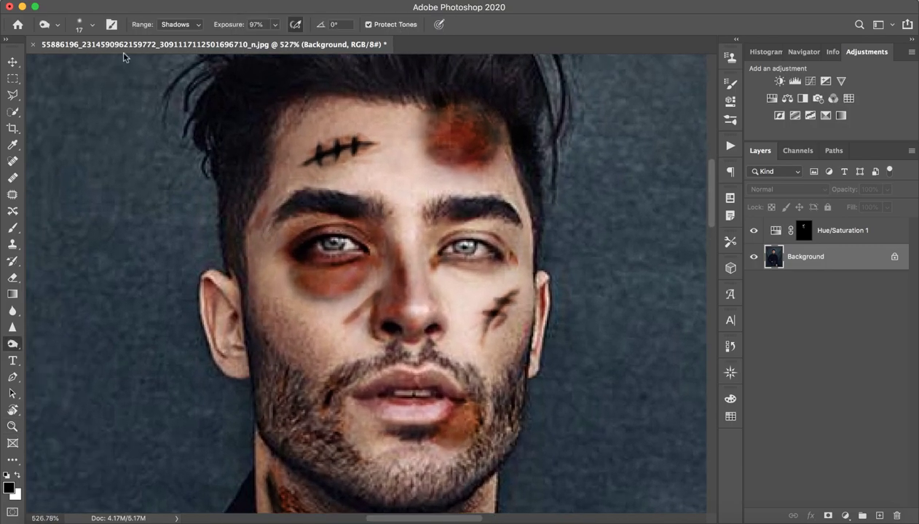
# Burn a thin scratch beside the outer end of the bruised eye's eyebrow in the Highlights and Shadows ranges with a size 4 brush.
pyautogui.click(185, 24)
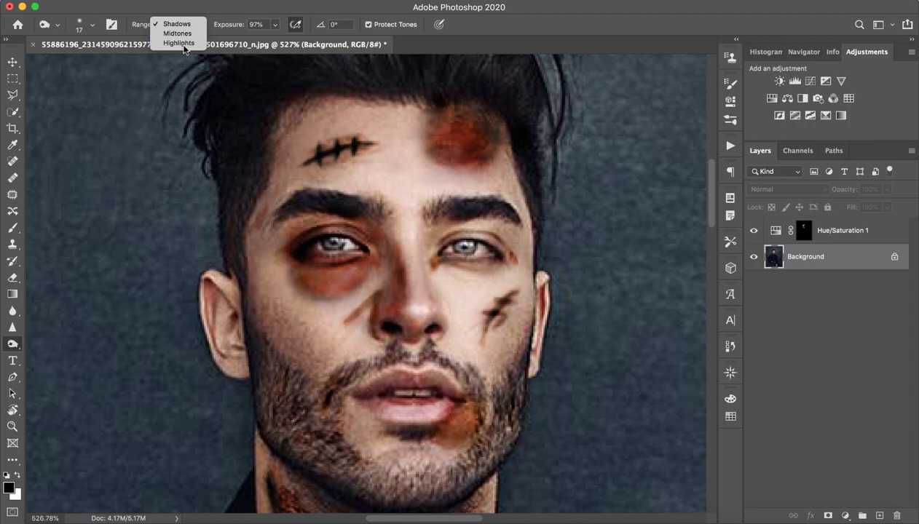
pyautogui.click(179, 43)
pyautogui.moveTo(283, 199); pyautogui.dragTo(261, 211)
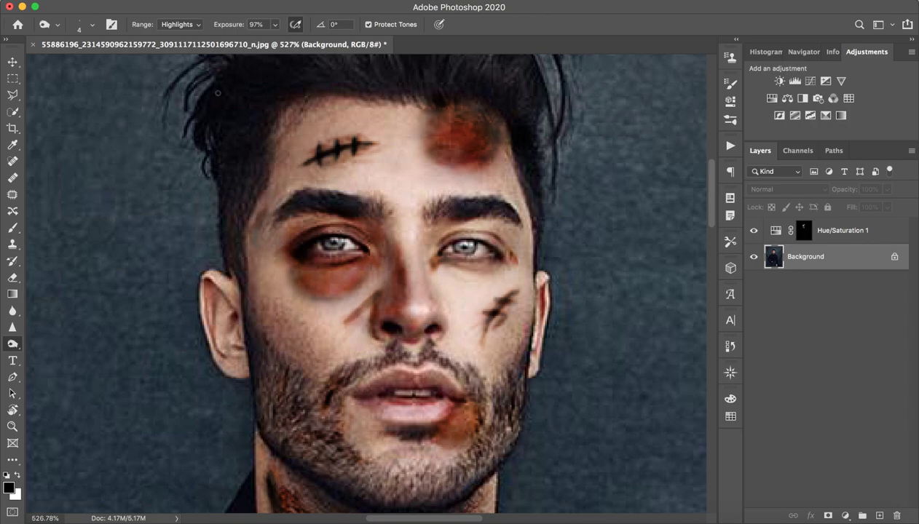
pyautogui.click(179, 24)
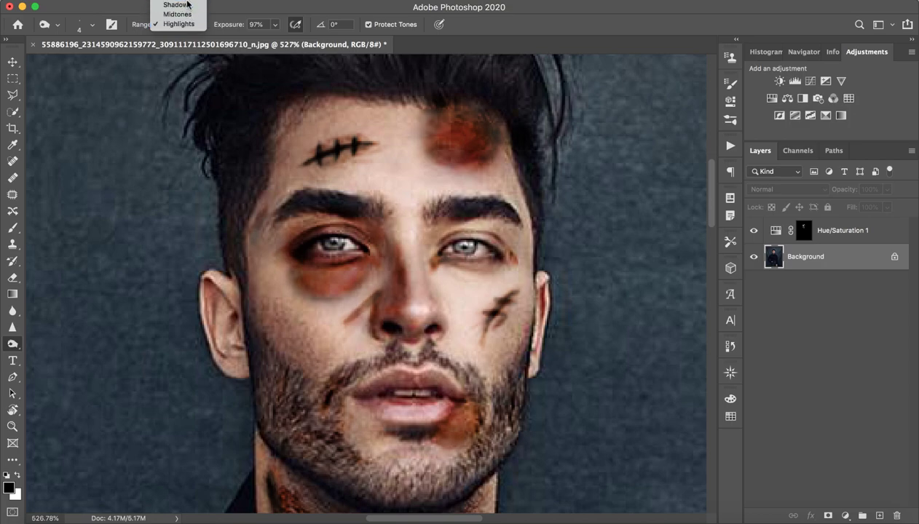
pyautogui.click(174, 8)
pyautogui.moveTo(255, 240); pyautogui.dragTo(255, 238)
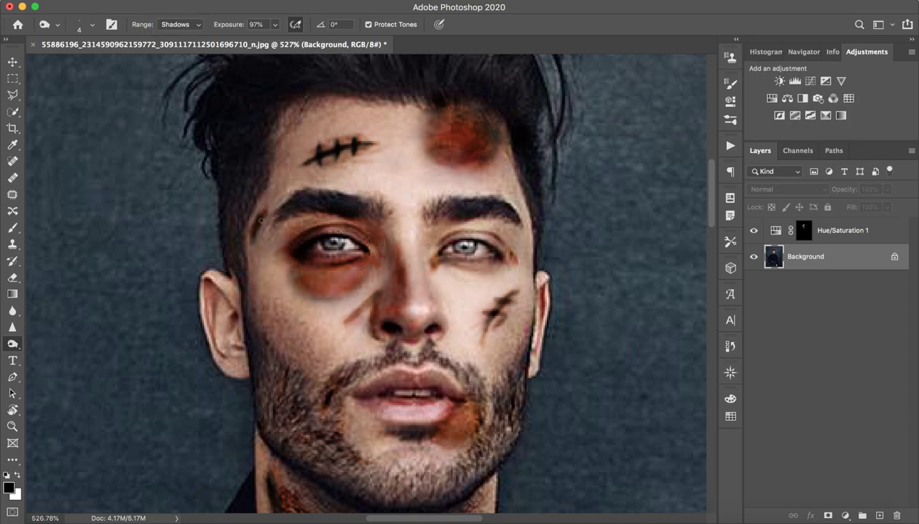
# Deepen the red bruise beneath the blackened eye with the Burn tool in the Shadows range.
pyautogui.press('z')
pyautogui.moveTo(443, 343)
pyautogui.mouseDown()
pyautogui.moveTo(417, 336)
pyautogui.moveTo(477, 300)
pyautogui.mouseUp()
pyautogui.press('o')
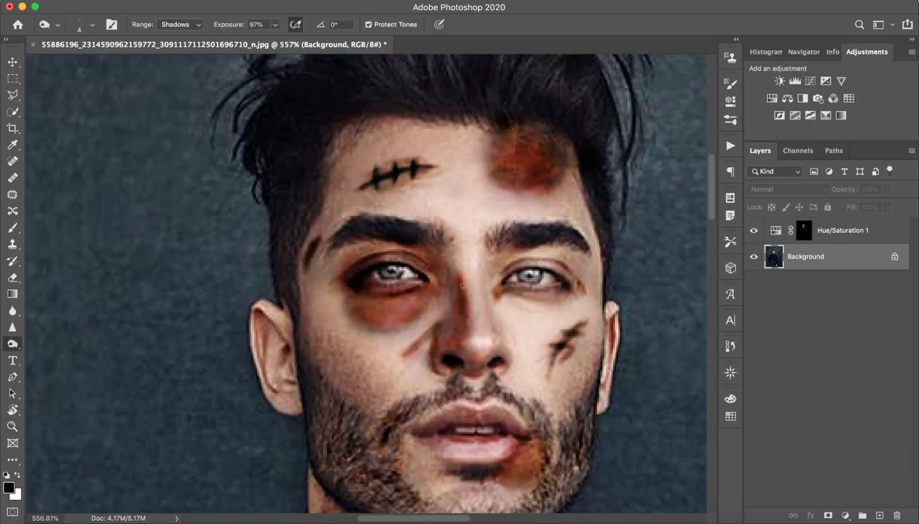
pyautogui.moveTo(402, 314)
pyautogui.mouseDown()
pyautogui.moveTo(392, 307)
pyautogui.moveTo(420, 298)
pyautogui.mouseUp()
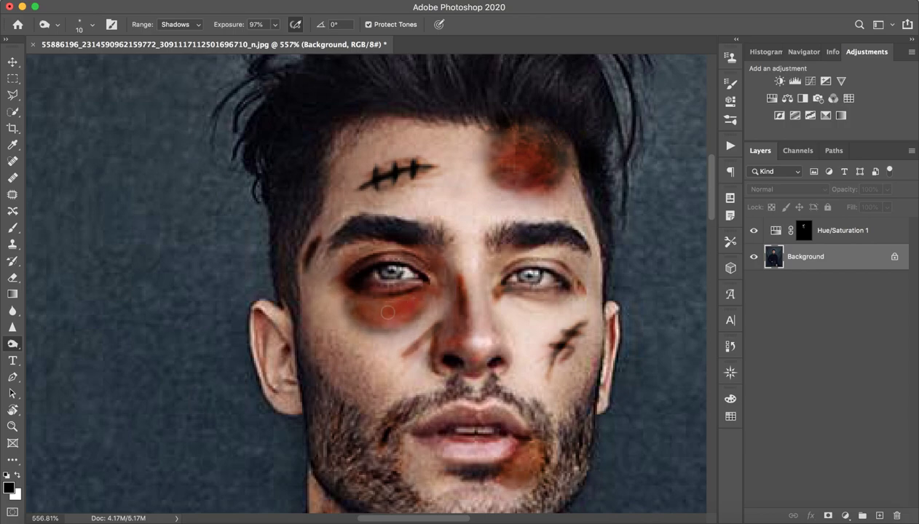
pyautogui.moveTo(433, 296); pyautogui.dragTo(432, 289)
pyautogui.press('super+z')
# Burn the upper eyelid and the corners of the bruised eye in the Shadows range with a size 5 brush.
pyautogui.moveTo(399, 248); pyautogui.dragTo(383, 246)
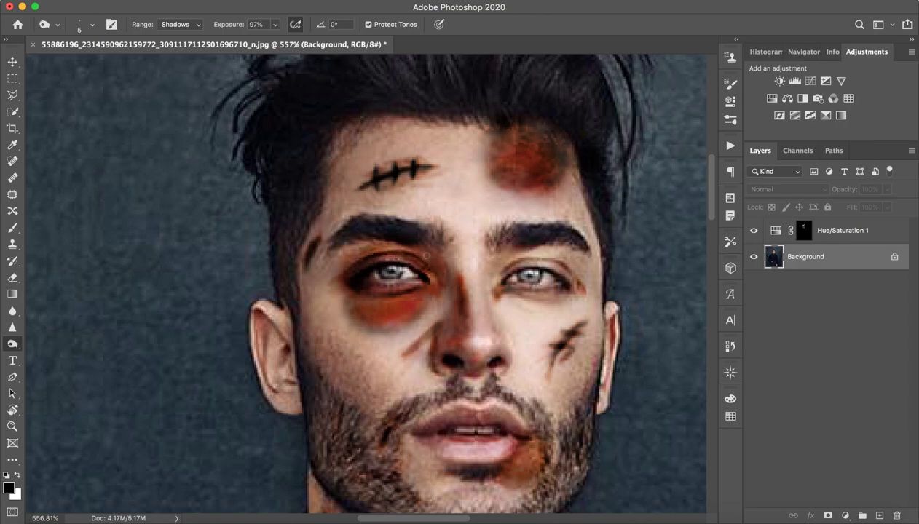
pyautogui.moveTo(433, 264)
pyautogui.mouseDown()
pyautogui.moveTo(386, 263)
pyautogui.moveTo(430, 266)
pyautogui.mouseUp()
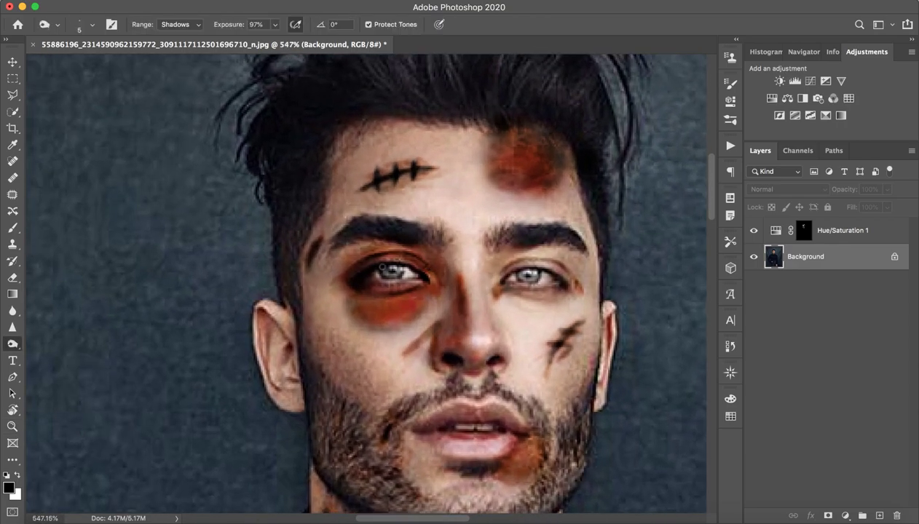
pyautogui.moveTo(347, 265); pyautogui.dragTo(361, 253)
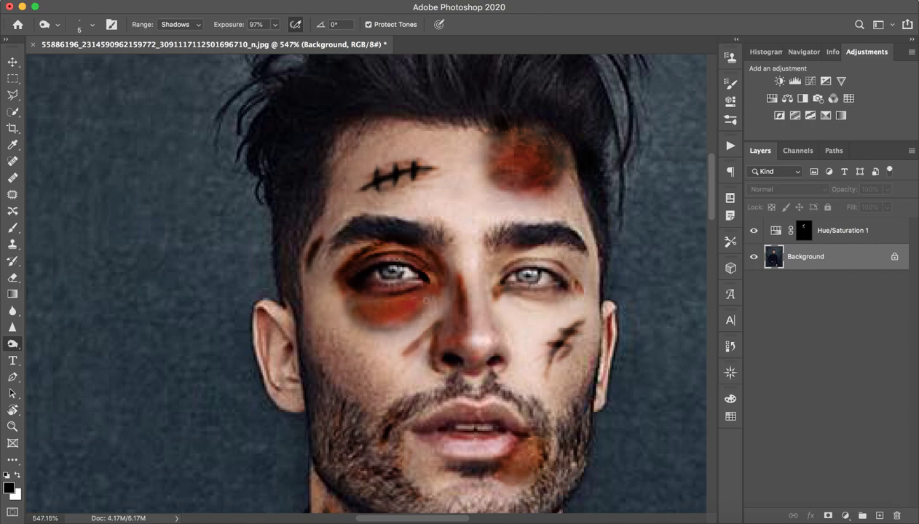
# Try to cover the round forehead bruise with clean skin using the Clone Stamp tool, and undo the strokes.
pyautogui.press('z')
pyautogui.moveTo(459, 303)
pyautogui.mouseDown()
pyautogui.moveTo(404, 300)
pyautogui.moveTo(549, 311)
pyautogui.mouseUp()
pyautogui.press('o')
pyautogui.moveTo(481, 167); pyautogui.dragTo(416, 227)
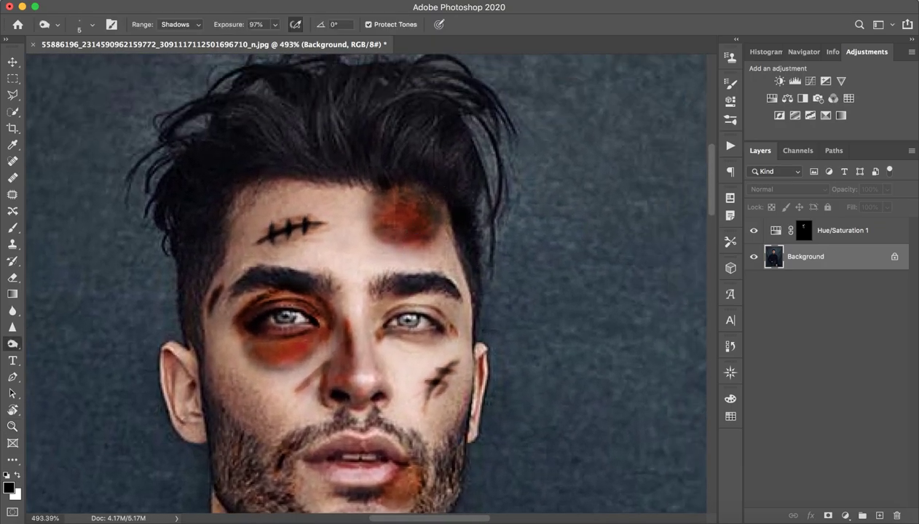
pyautogui.click(12, 245)
pyautogui.moveTo(384, 236); pyautogui.dragTo(258, 252)
pyautogui.moveTo(373, 209)
pyautogui.mouseDown()
pyautogui.moveTo(355, 208)
pyautogui.moveTo(381, 197)
pyautogui.moveTo(426, 204)
pyautogui.moveTo(395, 195)
pyautogui.moveTo(437, 205)
pyautogui.moveTo(439, 221)
pyautogui.moveTo(399, 197)
pyautogui.mouseUp()
pyautogui.keyDown('alt'); pyautogui.click(350, 205); pyautogui.keyUp('alt')
pyautogui.keyDown('alt'); pyautogui.click(360, 194); pyautogui.keyUp('alt')
pyautogui.keyDown('alt'); pyautogui.click(451, 257); pyautogui.keyUp('alt')
pyautogui.moveTo(411, 232); pyautogui.dragTo(406, 232)
pyautogui.press('super+z')
pyautogui.press('super+z')
pyautogui.press('super+z')
pyautogui.press('super+z')
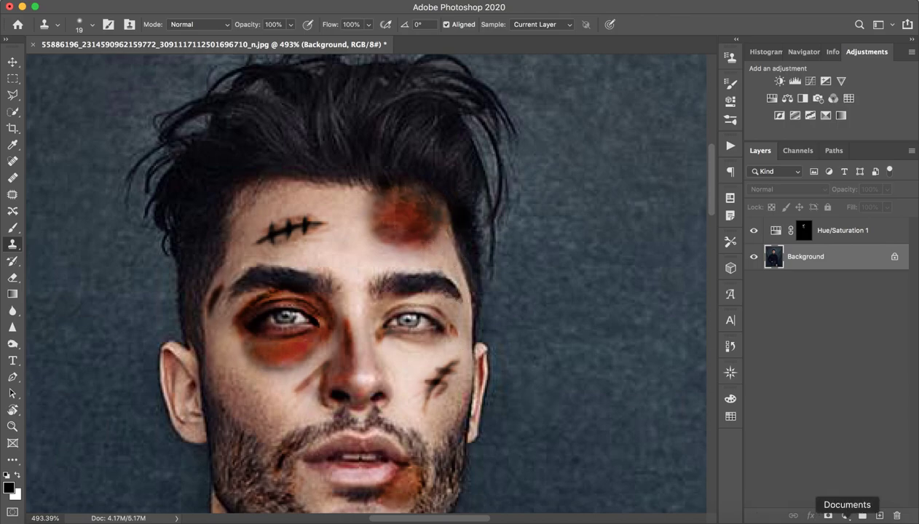
# Place the original portrait from the Downloads folder over the whole canvas as a new layer.
pyautogui.click(811, 518)
pyautogui.click(358, 130)
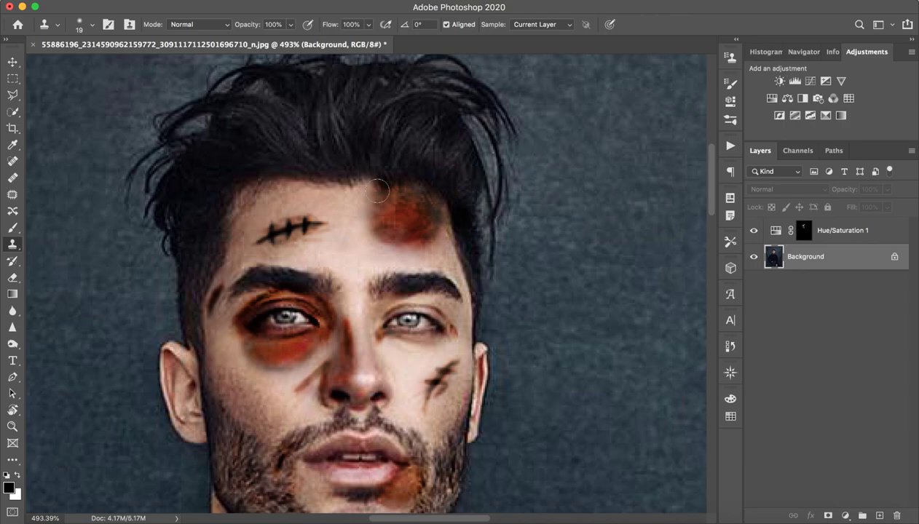
pyautogui.press('z')
pyautogui.moveTo(553, 262); pyautogui.dragTo(522, 284)
pyautogui.press('super+0')
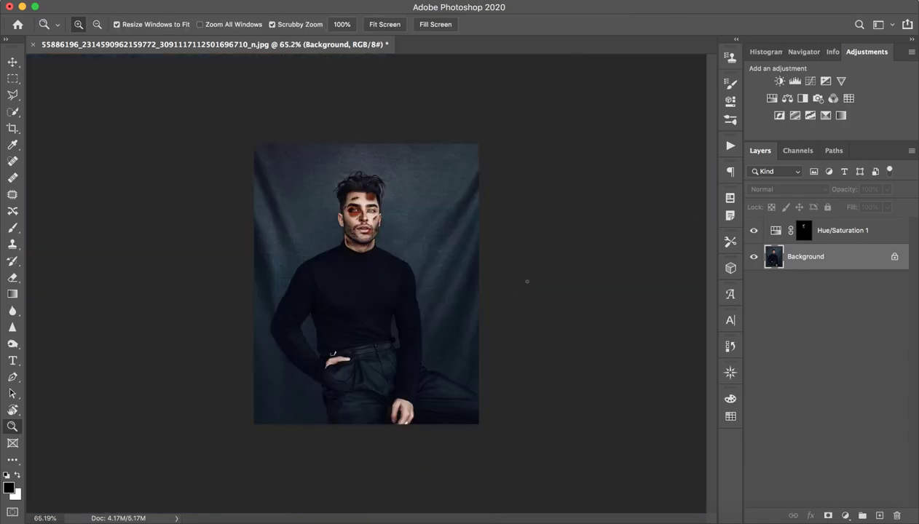
pyautogui.press('s')
pyautogui.click(805, 518)
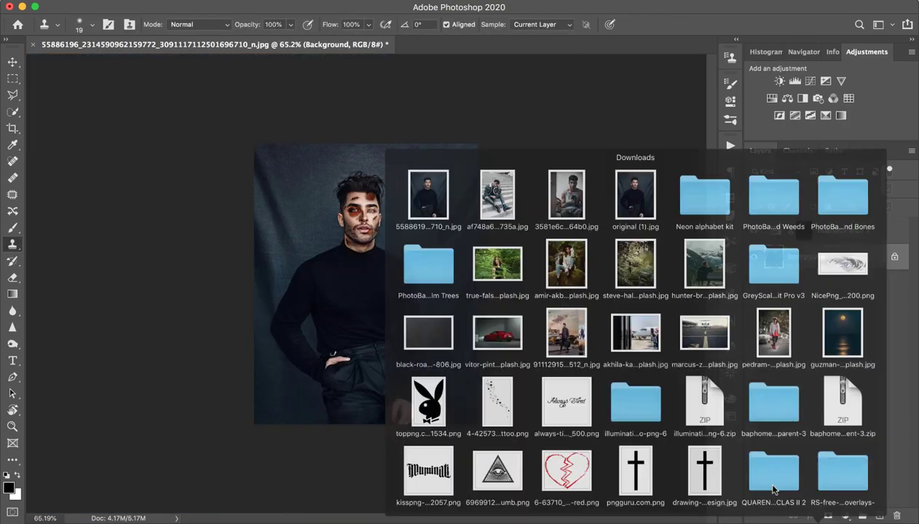
pyautogui.moveTo(363, 136); pyautogui.dragTo(366, 265)
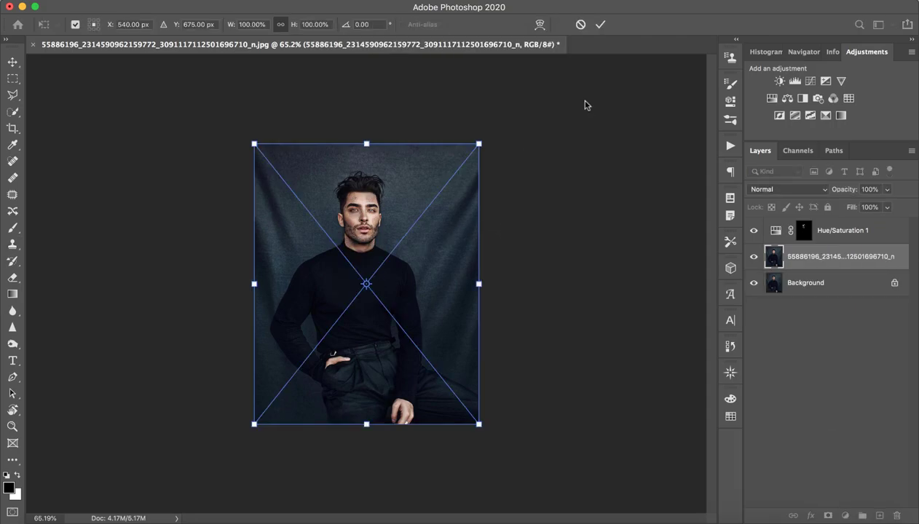
pyautogui.click(600, 24)
# Move the placed portrait above the Hue/Saturation layer and hide it with a black layer mask.
pyautogui.moveTo(365, 229)
pyautogui.mouseDown()
pyautogui.moveTo(424, 220)
pyautogui.moveTo(462, 236)
pyautogui.mouseUp()
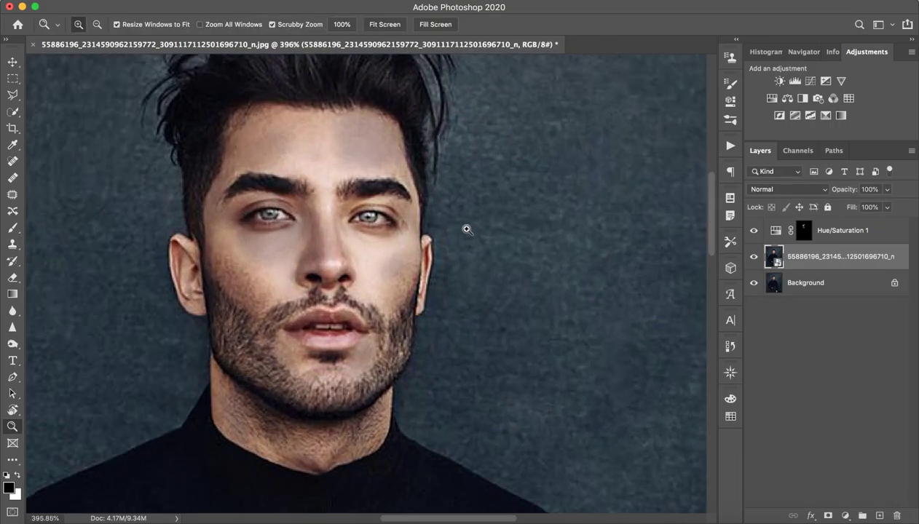
pyautogui.press('s')
pyautogui.moveTo(839, 266); pyautogui.dragTo(834, 222)
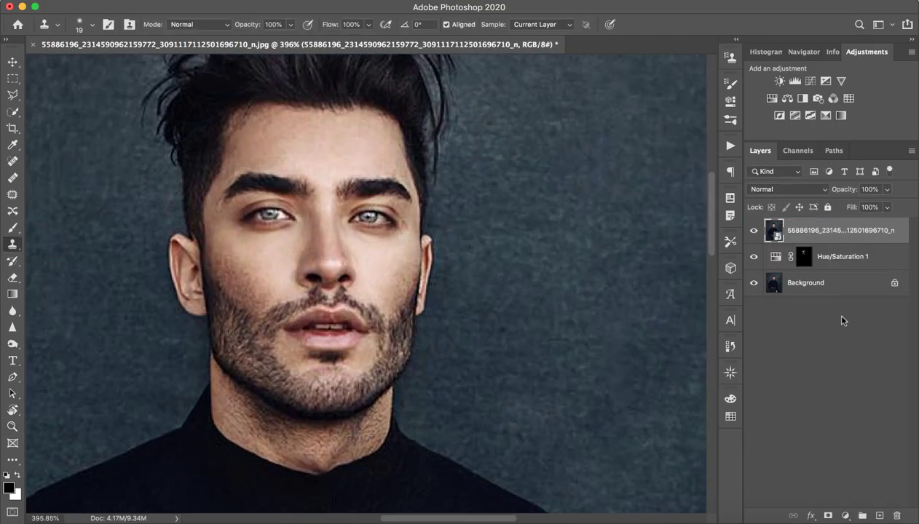
pyautogui.keyDown('alt'); pyautogui.click(829, 516); pyautogui.keyUp('alt')
# Paint white on the placed portrait's mask with a size 15 brush to restore clean skin over the round forehead bruise.
pyautogui.moveTo(381, 136)
pyautogui.mouseDown()
pyautogui.moveTo(396, 141)
pyautogui.moveTo(361, 232)
pyautogui.mouseUp()
pyautogui.press('b')
pyautogui.moveTo(309, 179)
pyautogui.mouseDown()
pyautogui.moveTo(375, 183)
pyautogui.moveTo(397, 207)
pyautogui.moveTo(398, 194)
pyautogui.moveTo(376, 197)
pyautogui.moveTo(355, 173)
pyautogui.moveTo(347, 177)
pyautogui.moveTo(374, 197)
pyautogui.moveTo(355, 185)
pyautogui.moveTo(307, 192)
pyautogui.moveTo(344, 161)
pyautogui.moveTo(321, 171)
pyautogui.moveTo(361, 174)
pyautogui.moveTo(359, 187)
pyautogui.moveTo(317, 202)
pyautogui.moveTo(352, 195)
pyautogui.moveTo(316, 203)
pyautogui.moveTo(339, 228)
pyautogui.moveTo(346, 212)
pyautogui.moveTo(359, 238)
pyautogui.moveTo(379, 232)
pyautogui.moveTo(358, 245)
pyautogui.moveTo(343, 232)
pyautogui.moveTo(359, 217)
pyautogui.moveTo(337, 215)
pyautogui.moveTo(330, 239)
pyautogui.moveTo(326, 229)
pyautogui.moveTo(367, 240)
pyautogui.moveTo(413, 222)
pyautogui.mouseUp()
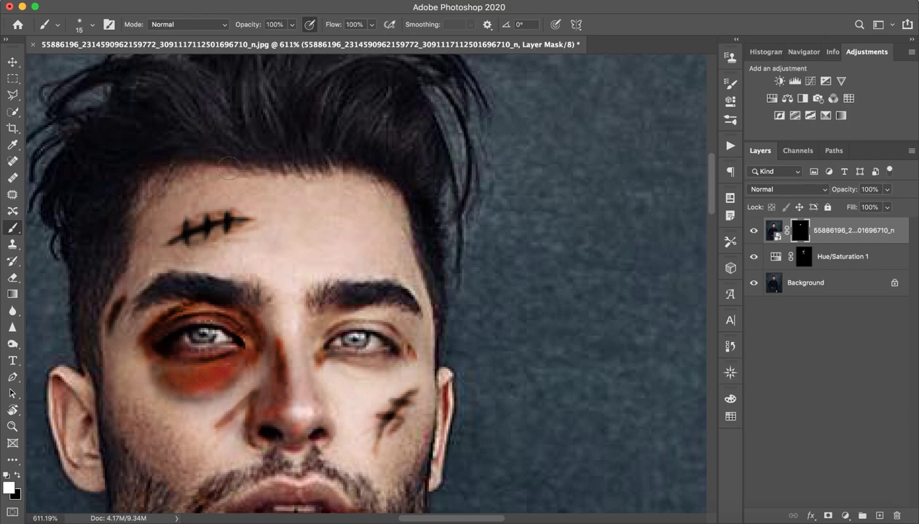
pyautogui.moveTo(214, 152)
pyautogui.mouseDown()
pyautogui.moveTo(303, 216)
pyautogui.moveTo(338, 258)
pyautogui.moveTo(424, 290)
pyautogui.moveTo(293, 316)
pyautogui.moveTo(360, 318)
pyautogui.mouseUp()
pyautogui.press('z')
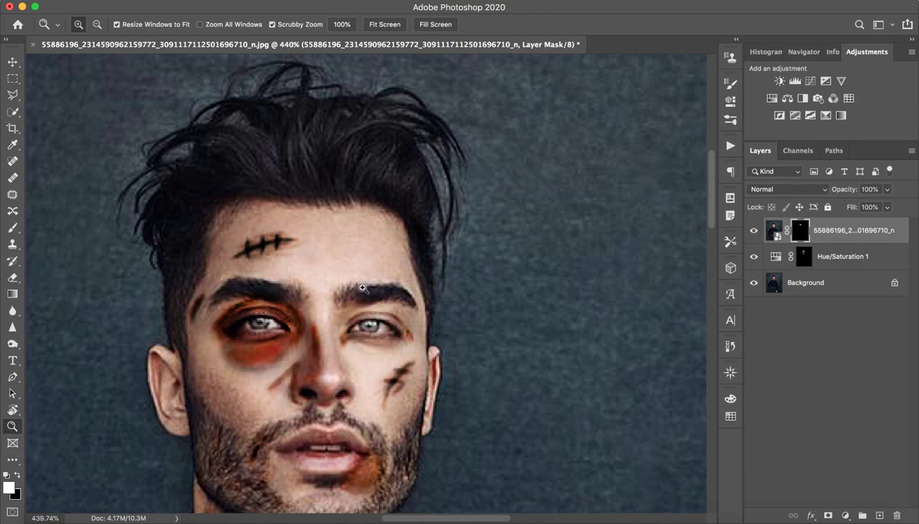
pyautogui.moveTo(361, 268); pyautogui.dragTo(376, 269)
pyautogui.press('b')
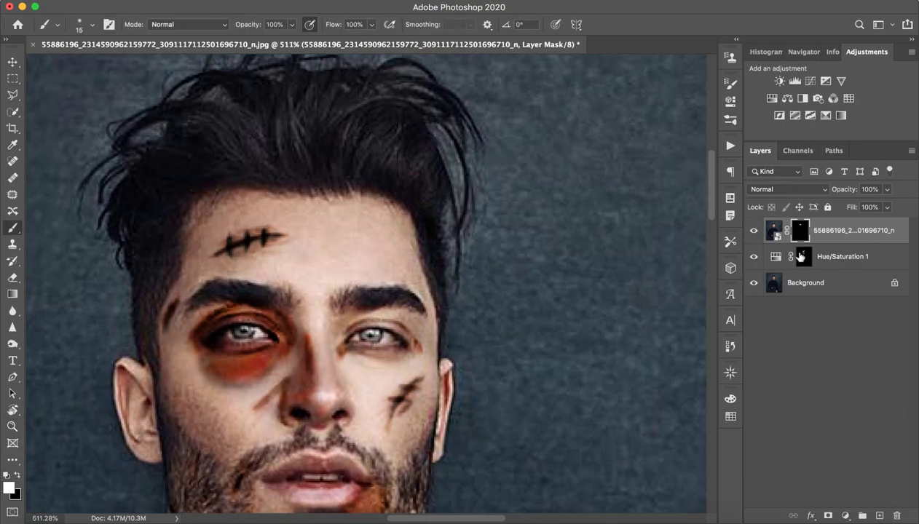
# Target the placed portrait's image instead of its mask and rasterize the smart object.
pyautogui.click(774, 231)
pyautogui.press('z')
pyautogui.moveTo(332, 246); pyautogui.dragTo(351, 246)
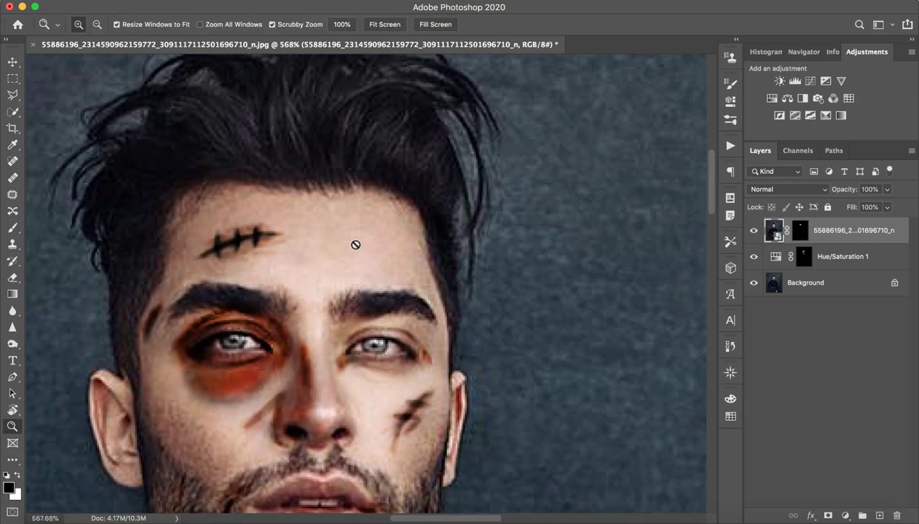
pyautogui.press('b')
pyautogui.click(369, 249)
pyautogui.click(543, 187)
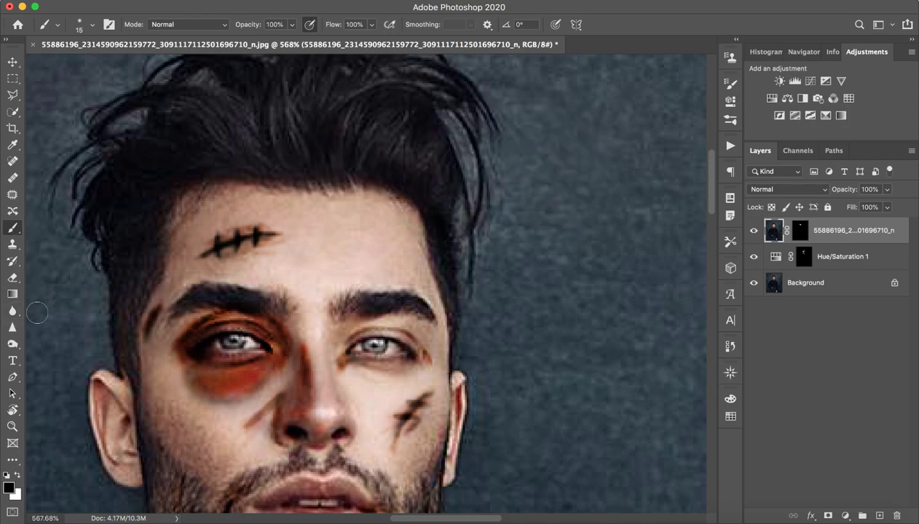
# Burn a small new bruise on the forehead above the unbruised eye in the Midtones range with a size 5 brush.
pyautogui.click(13, 344)
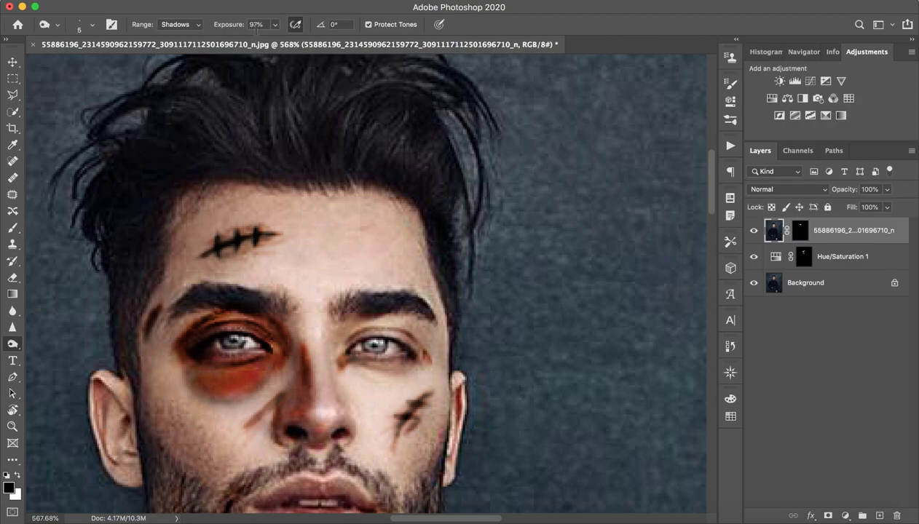
pyautogui.click(195, 25)
pyautogui.click(180, 34)
pyautogui.moveTo(375, 228); pyautogui.dragTo(369, 234)
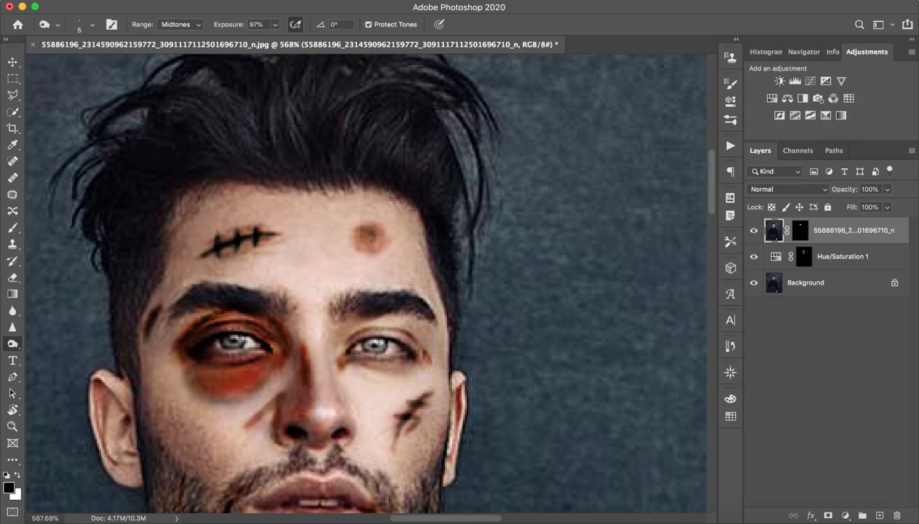
# Try to enlarge and darken the new forehead bruise in the Midtones range, and undo the heavy burn strokes.
pyautogui.moveTo(361, 241)
pyautogui.mouseDown()
pyautogui.moveTo(392, 243)
pyautogui.moveTo(360, 239)
pyautogui.moveTo(380, 254)
pyautogui.moveTo(388, 248)
pyautogui.moveTo(381, 264)
pyautogui.moveTo(372, 259)
pyautogui.moveTo(403, 255)
pyautogui.moveTo(388, 235)
pyautogui.moveTo(363, 236)
pyautogui.moveTo(358, 255)
pyautogui.moveTo(370, 259)
pyautogui.moveTo(384, 235)
pyautogui.moveTo(339, 235)
pyautogui.moveTo(344, 259)
pyautogui.moveTo(377, 252)
pyautogui.moveTo(326, 259)
pyautogui.moveTo(344, 173)
pyautogui.moveTo(448, 187)
pyautogui.mouseUp()
pyautogui.press('z')
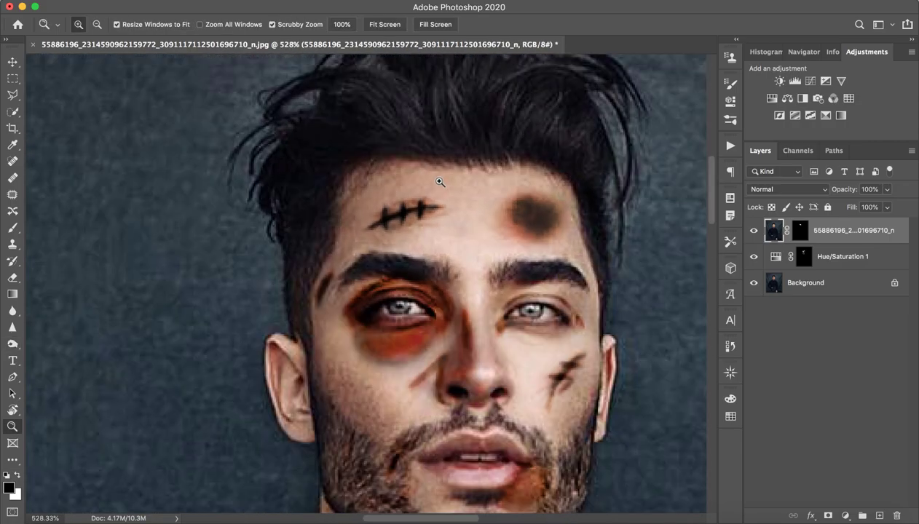
pyautogui.press('o')
pyautogui.hscroll(6, 455, 200)
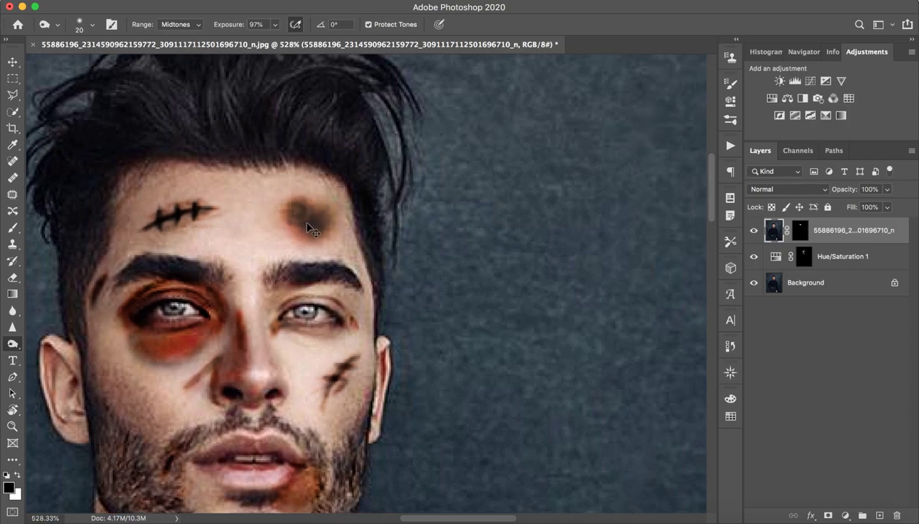
pyautogui.press('super+z')
pyautogui.press('super+z')
pyautogui.press('super+z')
pyautogui.press('super+z')
pyautogui.press('super+z')
pyautogui.press('super+z')
# Burn a softer, wider forehead bruise in the Midtones range with a size 20 brush.
pyautogui.moveTo(317, 209); pyautogui.dragTo(317, 213)
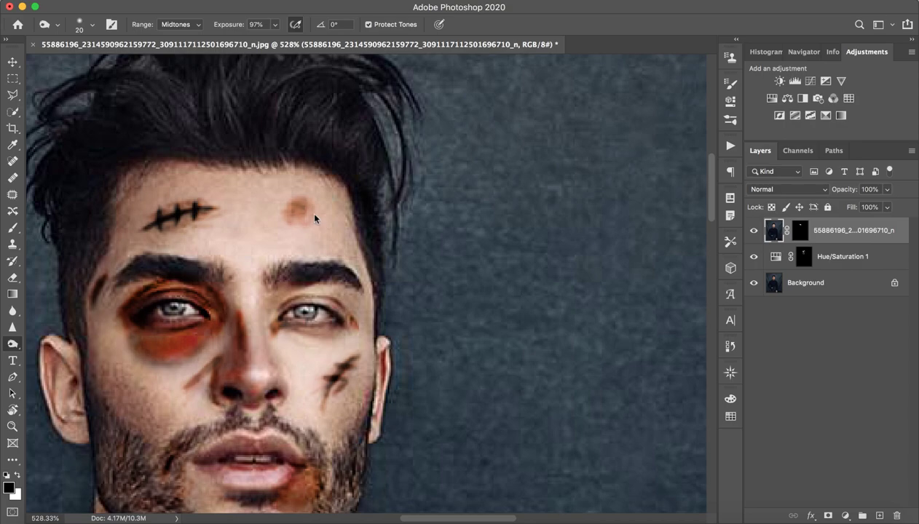
pyautogui.moveTo(319, 219)
pyautogui.mouseDown()
pyautogui.moveTo(288, 220)
pyautogui.moveTo(307, 212)
pyautogui.moveTo(289, 217)
pyautogui.moveTo(306, 193)
pyautogui.moveTo(294, 228)
pyautogui.moveTo(305, 206)
pyautogui.moveTo(305, 236)
pyautogui.moveTo(295, 235)
pyautogui.moveTo(308, 234)
pyautogui.moveTo(304, 249)
pyautogui.moveTo(317, 235)
pyautogui.moveTo(330, 248)
pyautogui.moveTo(312, 204)
pyautogui.mouseUp()
pyautogui.press('super+z')
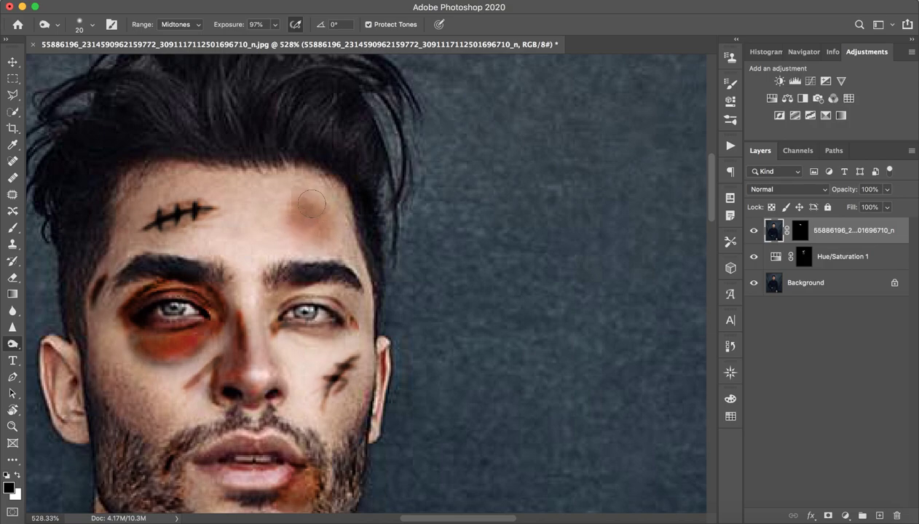
pyautogui.moveTo(287, 202)
pyautogui.mouseDown()
pyautogui.moveTo(271, 209)
pyautogui.moveTo(289, 187)
pyautogui.moveTo(285, 232)
pyautogui.mouseUp()
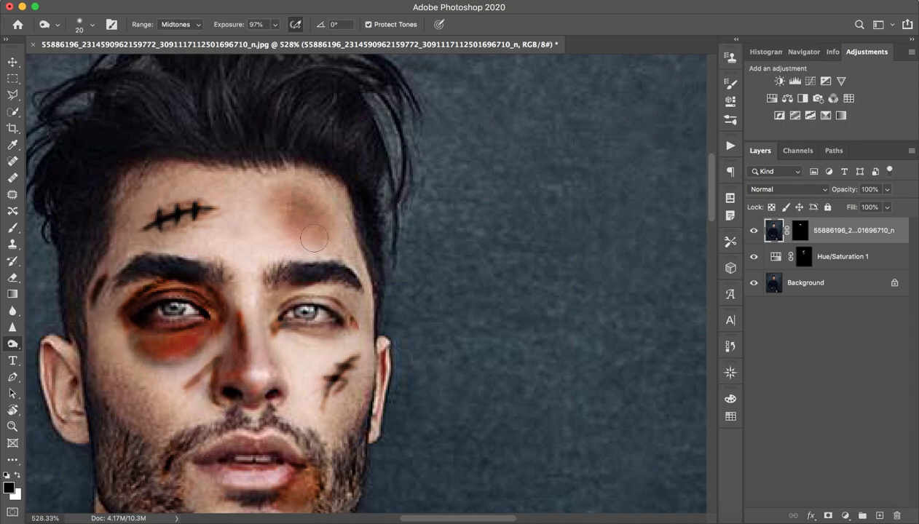
# Darken the centre of the soft forehead bruise with the Burn tool in the Highlights range.
pyautogui.click(187, 28)
pyautogui.click(301, 203)
pyautogui.click(188, 24)
pyautogui.click(178, 34)
pyautogui.moveTo(295, 213); pyautogui.dragTo(289, 200)
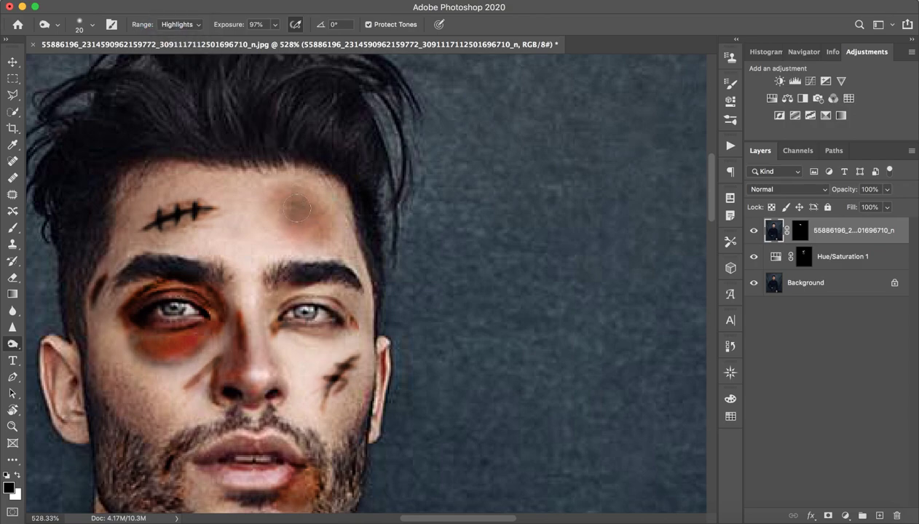
# Examine the bruises and cuts on the face and neck at different magnifications.
pyautogui.press('z')
pyautogui.moveTo(410, 244); pyautogui.dragTo(374, 257)
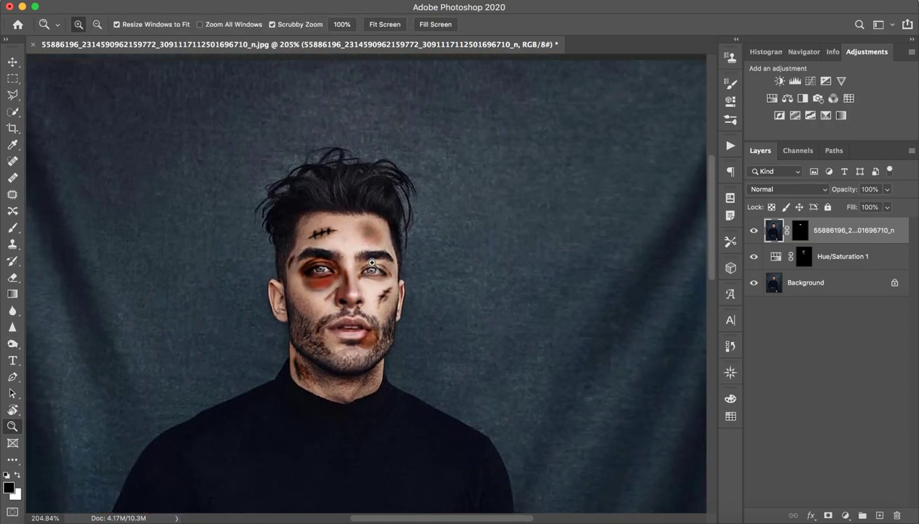
pyautogui.moveTo(373, 307); pyautogui.dragTo(359, 307)
pyautogui.press('o')
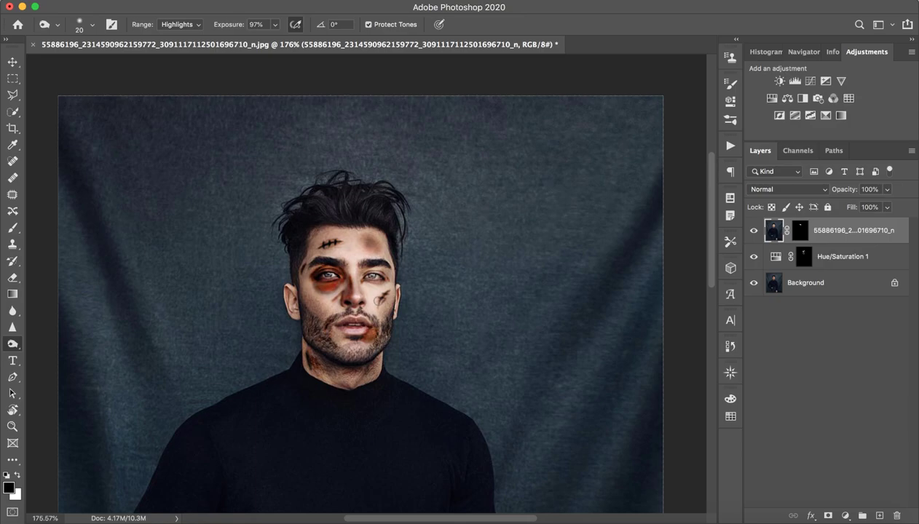
pyautogui.press('z')
pyautogui.moveTo(384, 292)
pyautogui.mouseDown()
pyautogui.moveTo(360, 291)
pyautogui.moveTo(369, 291)
pyautogui.mouseUp()
pyautogui.press('o')
pyautogui.moveTo(393, 335); pyautogui.dragTo(398, 248)
pyautogui.press('z')
pyautogui.moveTo(385, 154); pyautogui.dragTo(451, 164)
pyautogui.press('o')
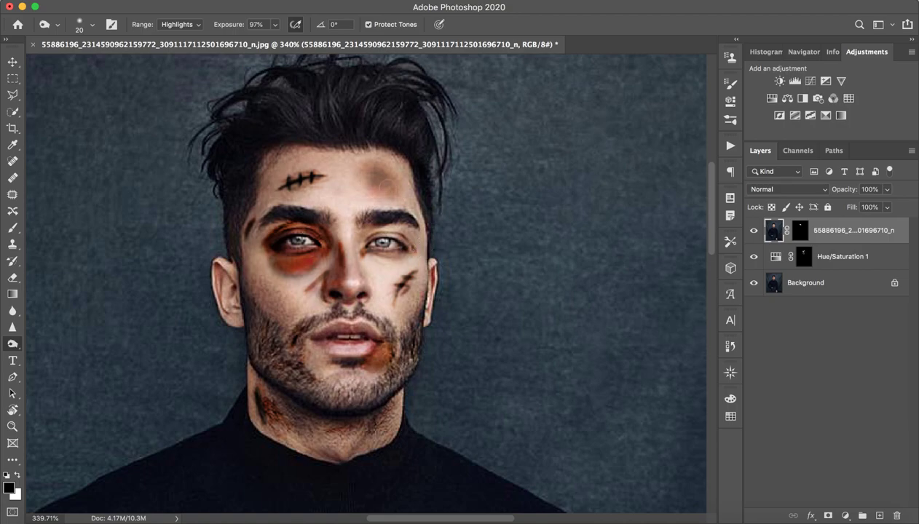
# Deepen the soft forehead bruise with the Burn tool in the Shadows range.
pyautogui.click(186, 25)
pyautogui.click(179, 6)
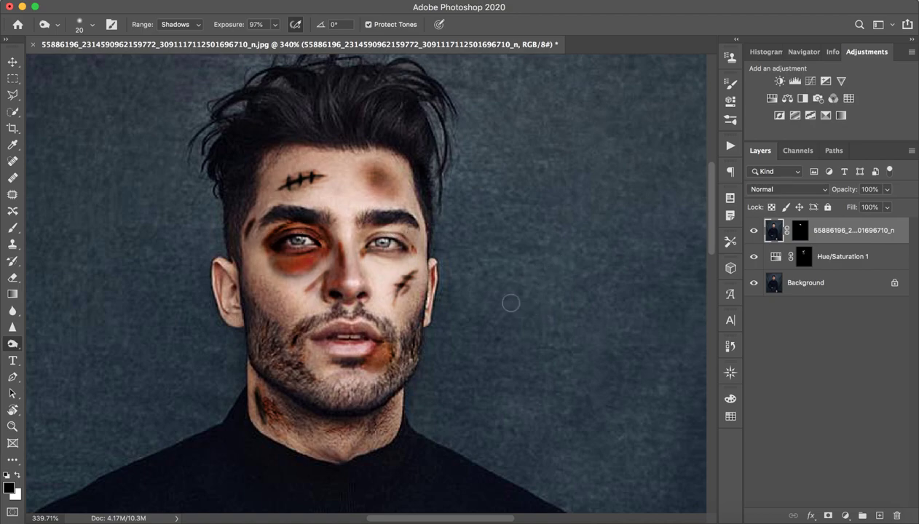
pyautogui.moveTo(393, 278); pyautogui.dragTo(336, 276)
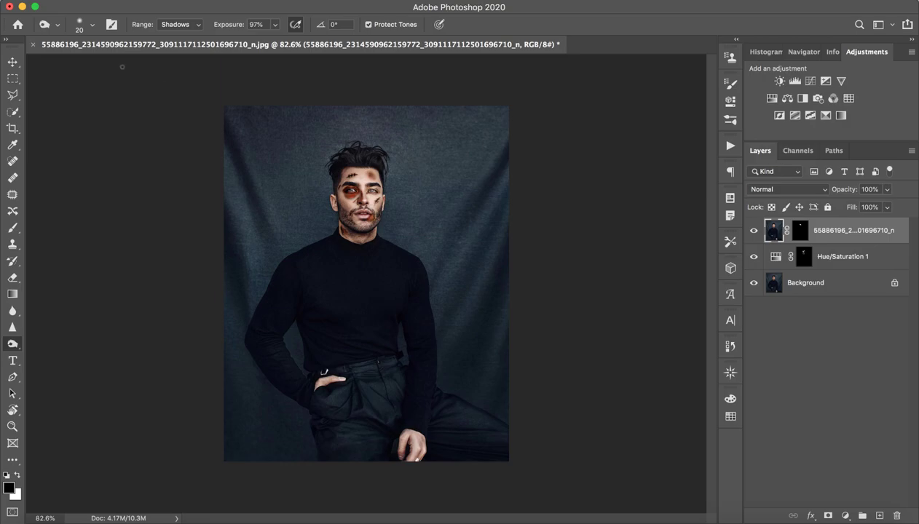
# Stamp all visible layers into a new merged layer above the retouched copy.
pyautogui.click(12, 95)
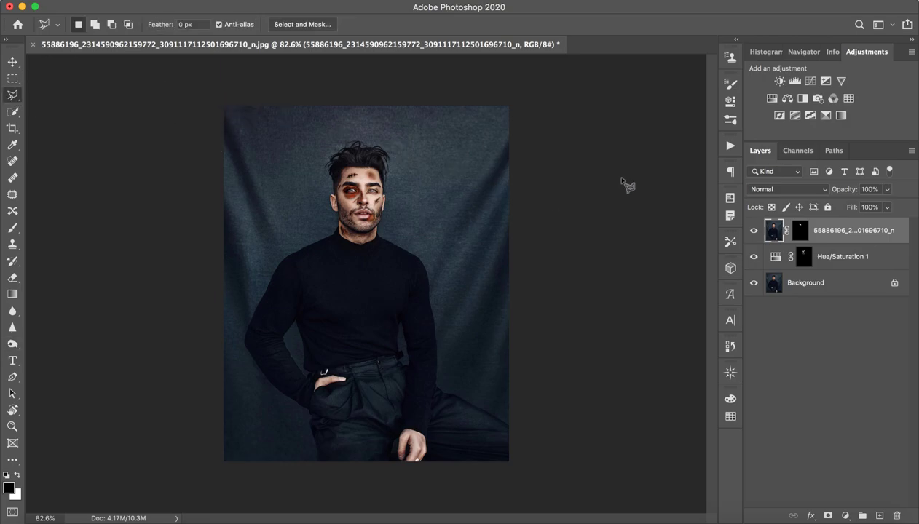
pyautogui.press('super+alt+shift+e')
pyautogui.press('z')
pyautogui.moveTo(338, 147)
pyautogui.mouseDown()
pyautogui.moveTo(390, 180)
pyautogui.moveTo(350, 161)
pyautogui.moveTo(343, 144)
pyautogui.mouseUp()
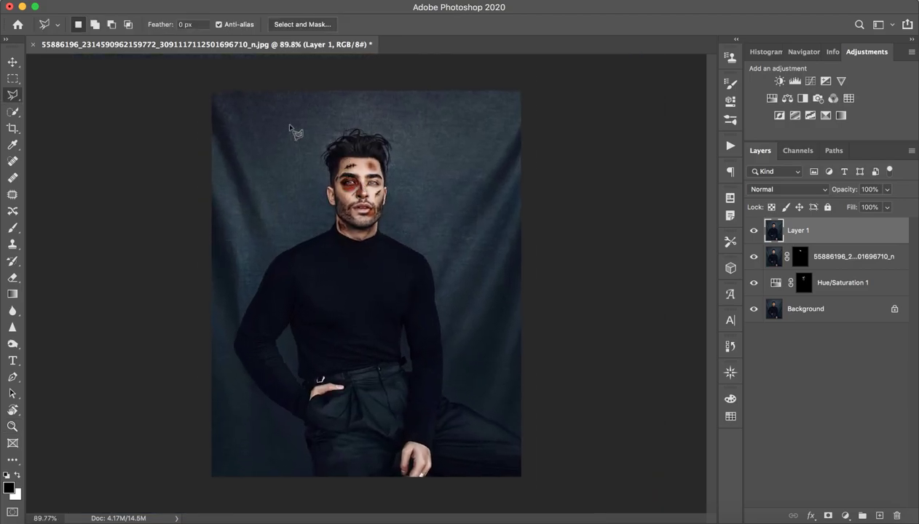
# Crop away the lower part of the photo so that the frame ends just below the man's waist.
pyautogui.click(12, 128)
pyautogui.moveTo(382, 486); pyautogui.dragTo(373, 430)
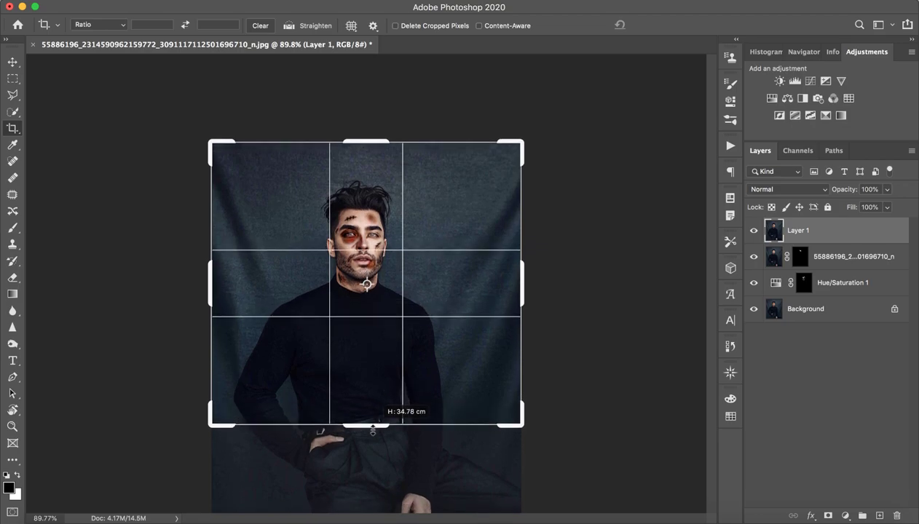
pyautogui.click(662, 25)
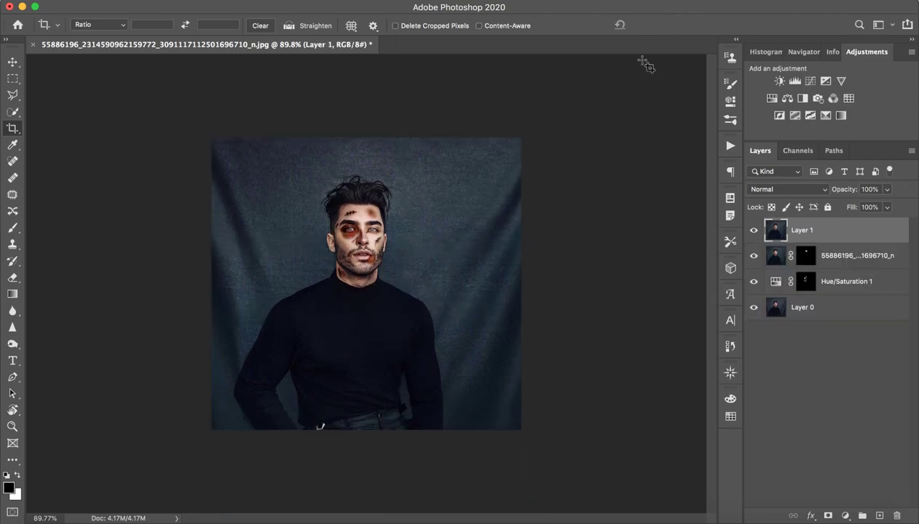
# Tighten a new crop frame around the man's upper body by raising its lower edge and narrowing both sides.
pyautogui.moveTo(364, 257); pyautogui.dragTo(362, 300)
pyautogui.moveTo(352, 448); pyautogui.dragTo(364, 438)
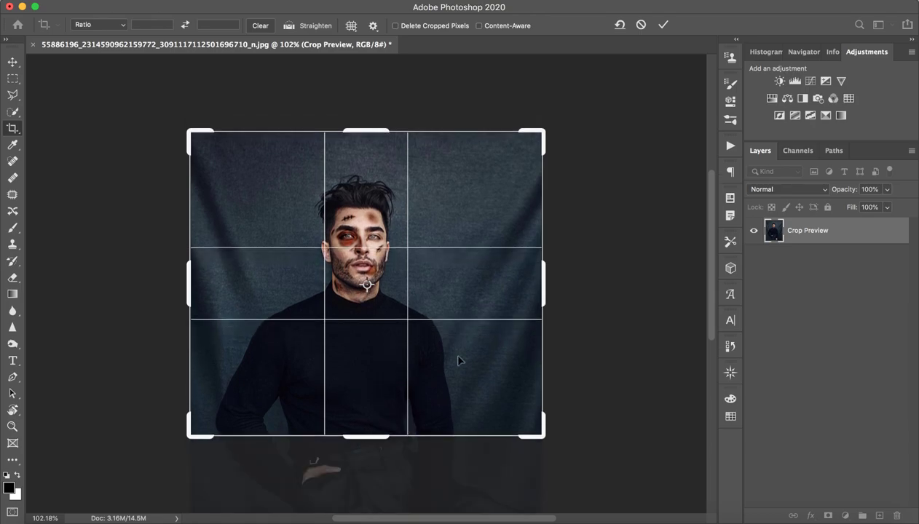
pyautogui.moveTo(188, 287); pyautogui.dragTo(224, 288)
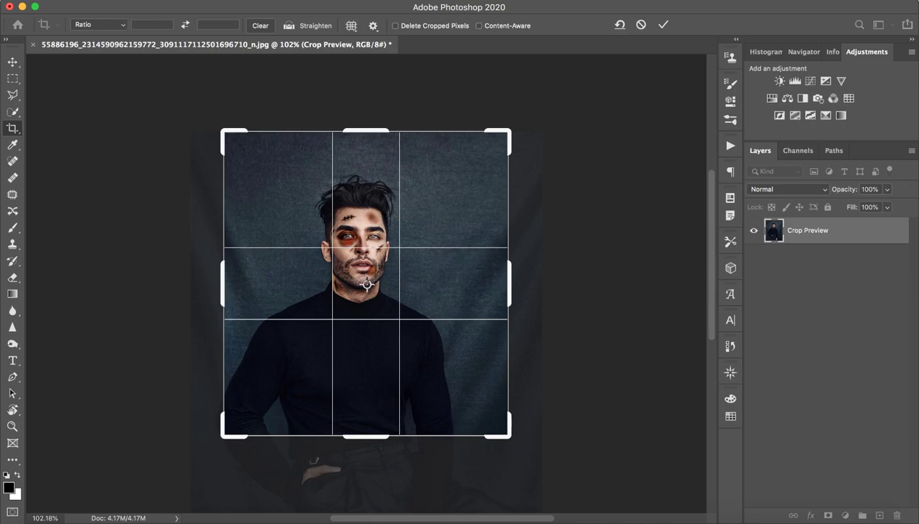
# Set the crop ratio to 1:1 (Square) and shrink the frame around the man's head and shoulders.
pyautogui.click(95, 24)
pyautogui.click(208, 153)
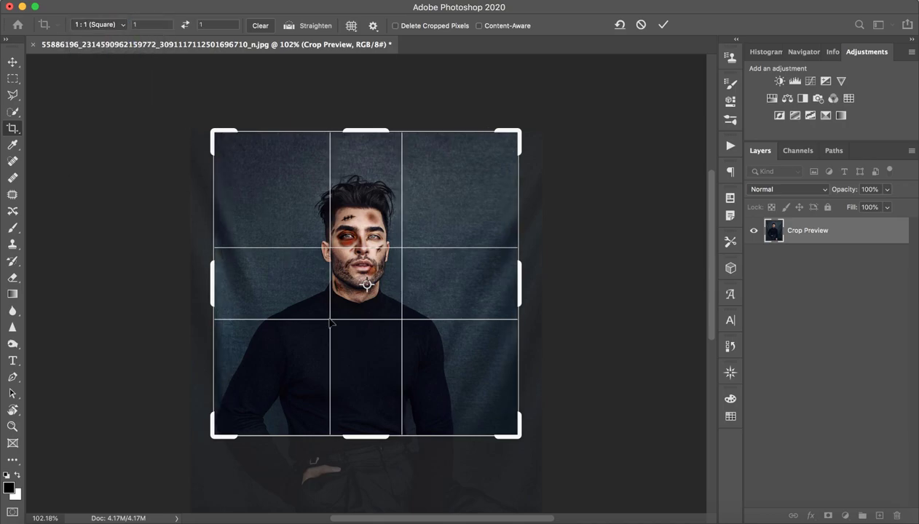
pyautogui.moveTo(219, 285); pyautogui.dragTo(235, 287)
pyautogui.moveTo(317, 306); pyautogui.dragTo(318, 326)
pyautogui.moveTo(460, 283); pyautogui.dragTo(448, 281)
pyautogui.moveTo(497, 283); pyautogui.dragTo(485, 282)
pyautogui.moveTo(418, 293); pyautogui.dragTo(430, 297)
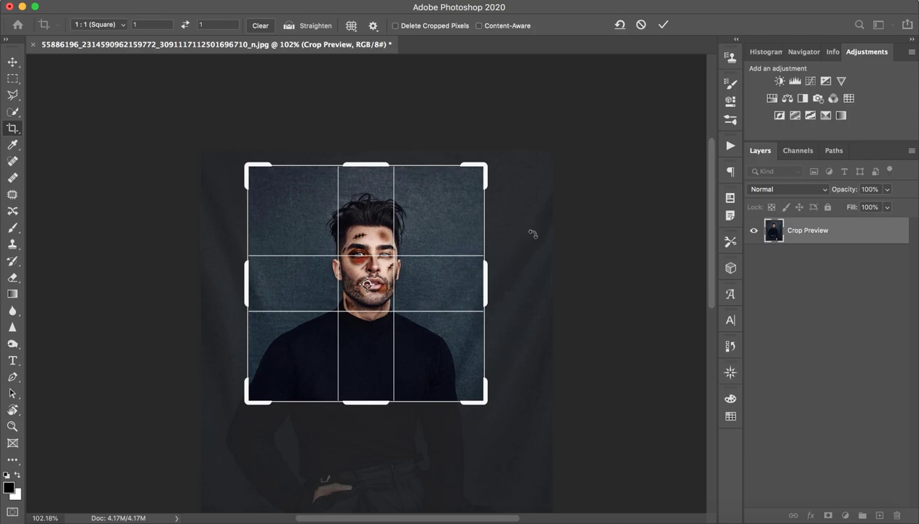
# Nudge the photo slightly left to centre the man in the square frame and apply the crop.
pyautogui.press('Left')
pyautogui.press('Left')
pyautogui.press('Left')
pyautogui.press('Left')
pyautogui.press('Left')
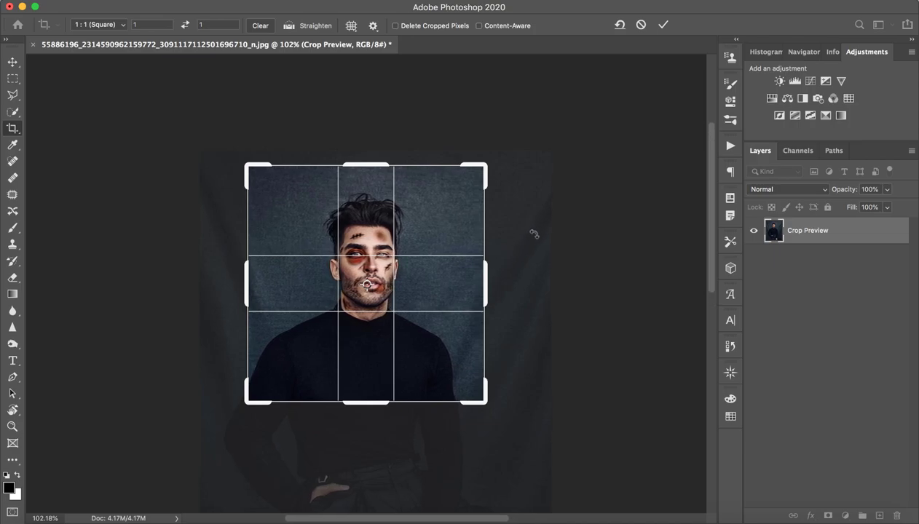
pyautogui.click(662, 24)
pyautogui.press('z')
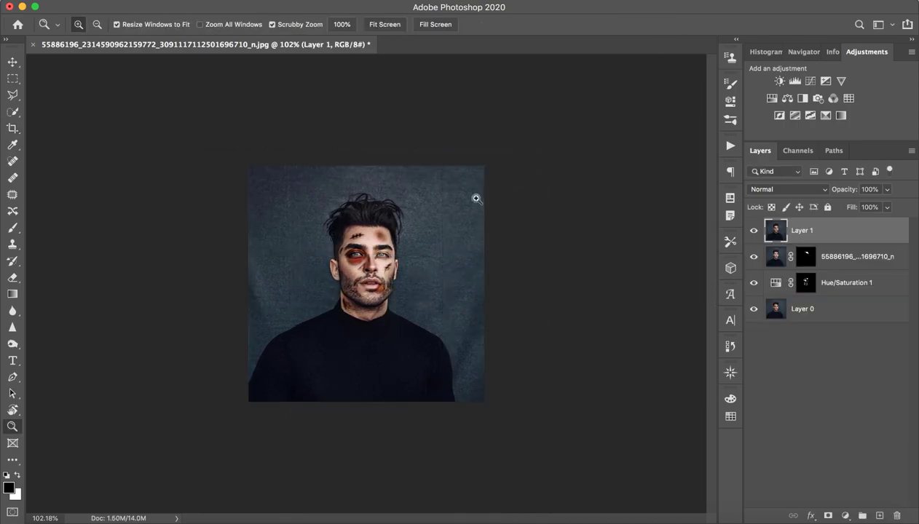
pyautogui.click(407, 282)
pyautogui.press('c')
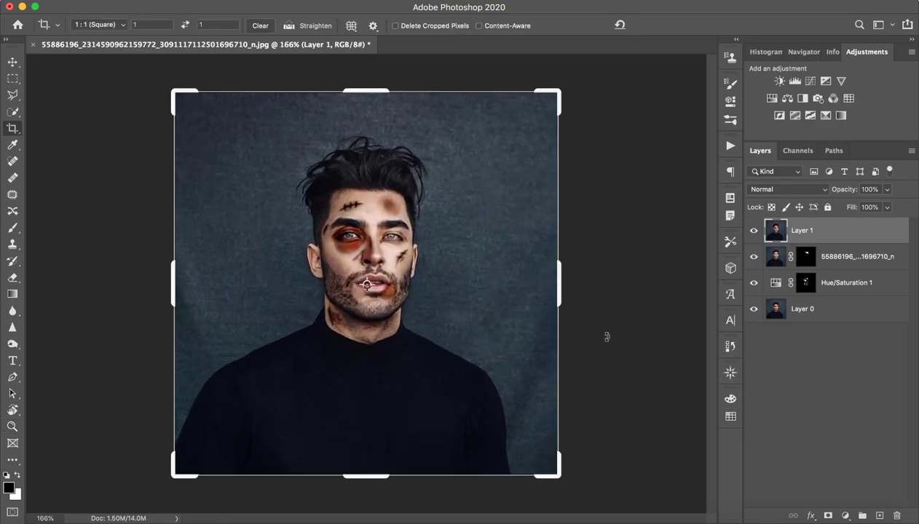
pyautogui.press('b')
pyautogui.click(622, 0)
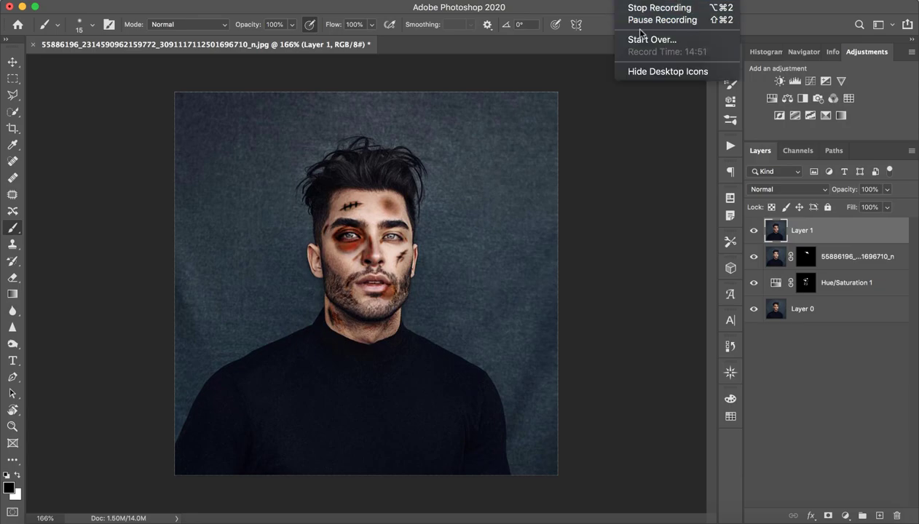